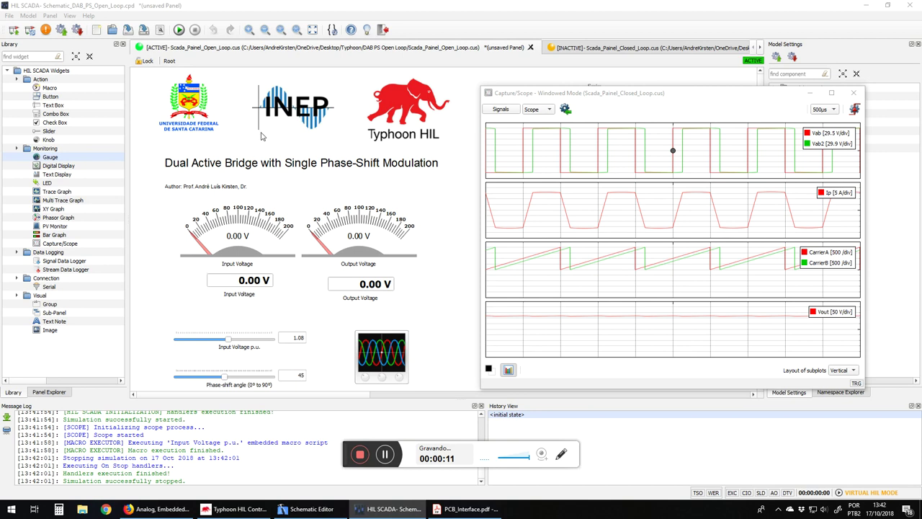
# Step: Minimize the Capture/Scope window and select the DAB circuit-diagram image on the SCADA panel
pyautogui.click(810, 93)
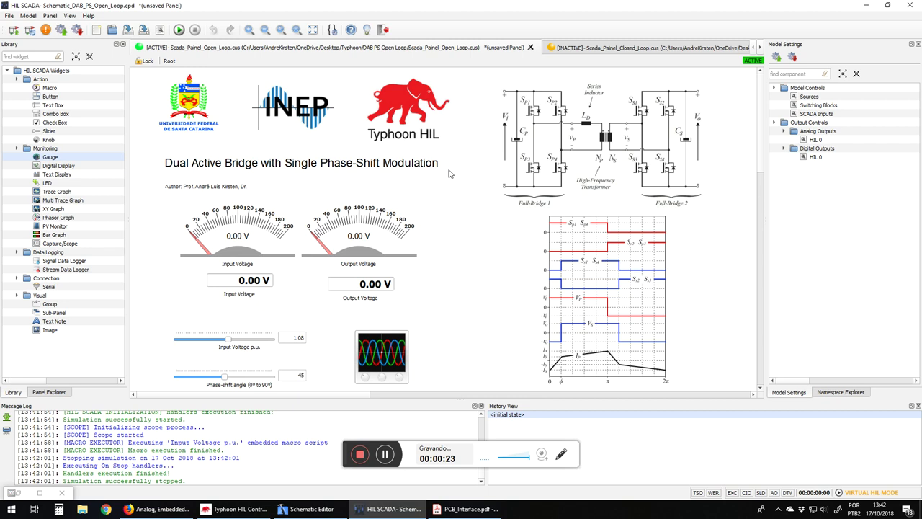
pyautogui.click(547, 163)
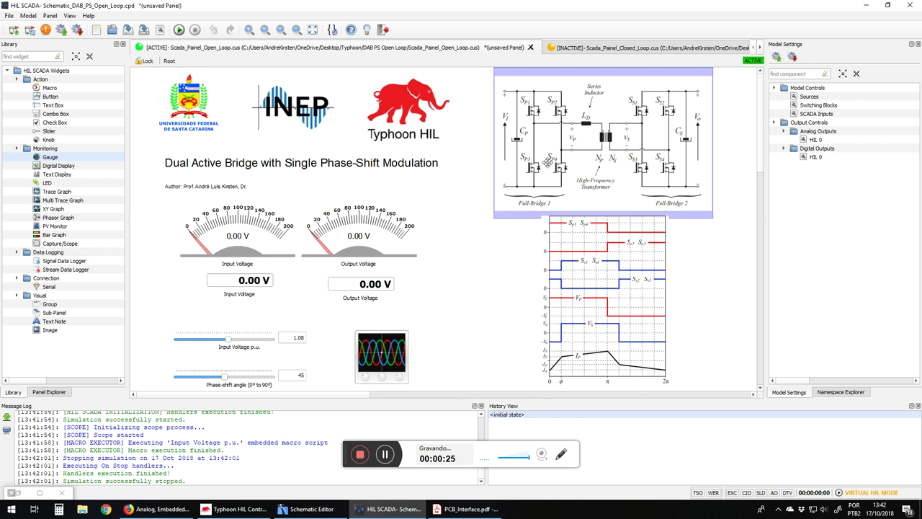
pyautogui.click(456, 263)
pyautogui.click(519, 177)
# Step: In Schematic Editor, box-select C function1 with Angulo, CarrierA/B probes and Goto6/Goto7, then open its properties
pyautogui.hotkey('alt', 'Tab')
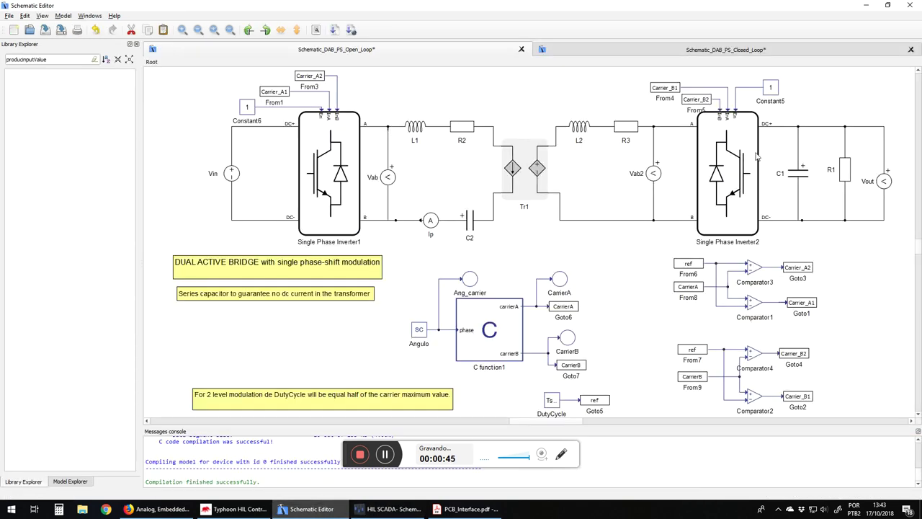
pyautogui.moveTo(756, 155)
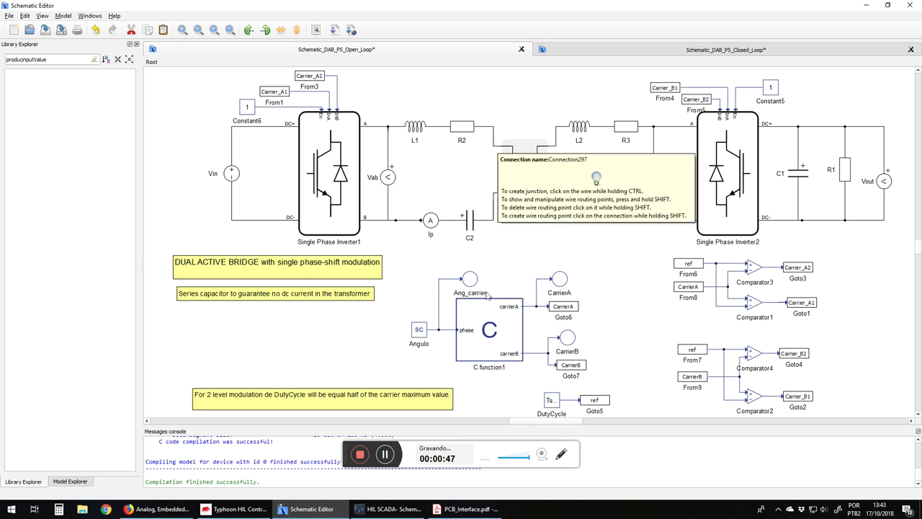
pyautogui.moveTo(408, 264); pyautogui.dragTo(598, 371)
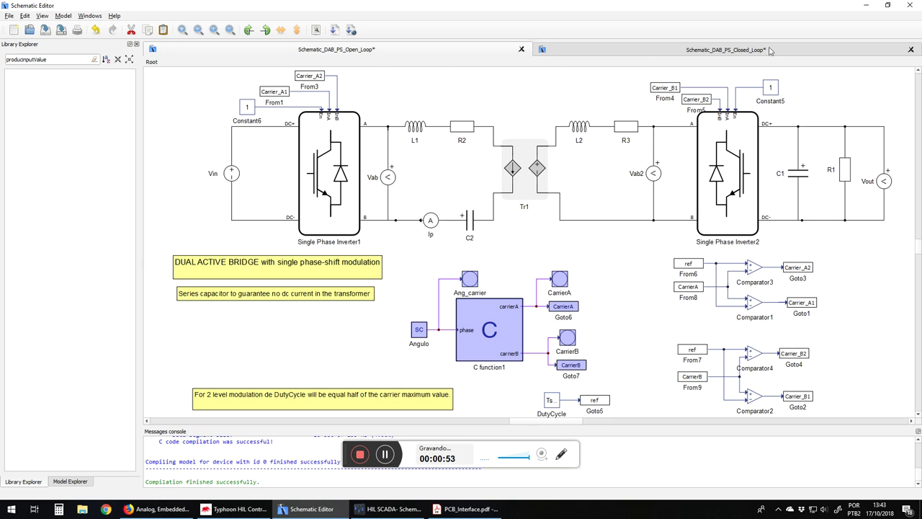
pyautogui.click(616, 339)
pyautogui.moveTo(402, 262); pyautogui.dragTo(623, 383)
pyautogui.doubleClick(496, 308)
# Step: Show C function1's Functions tab, select the whole output_fnc carrier counter code, then close the dialog
pyautogui.click(328, 101)
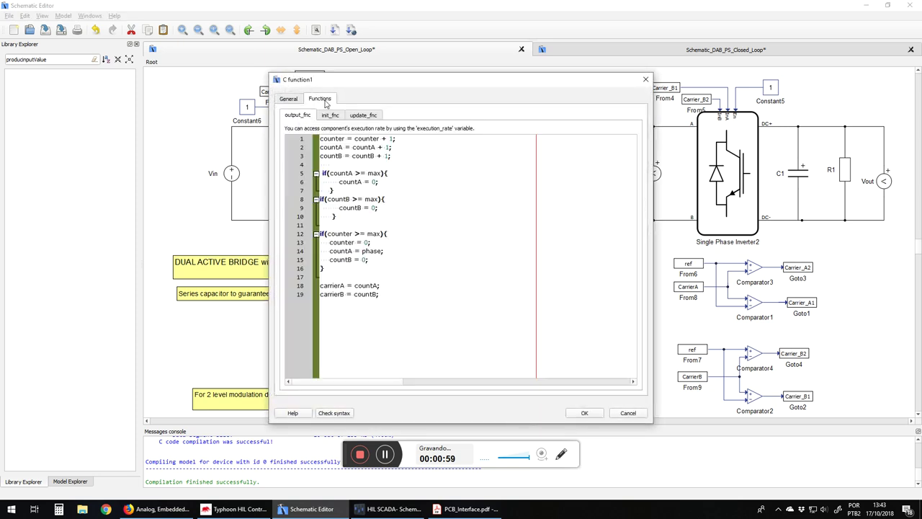
pyautogui.moveTo(439, 305); pyautogui.dragTo(310, 127)
pyautogui.moveTo(406, 309); pyautogui.dragTo(304, 136)
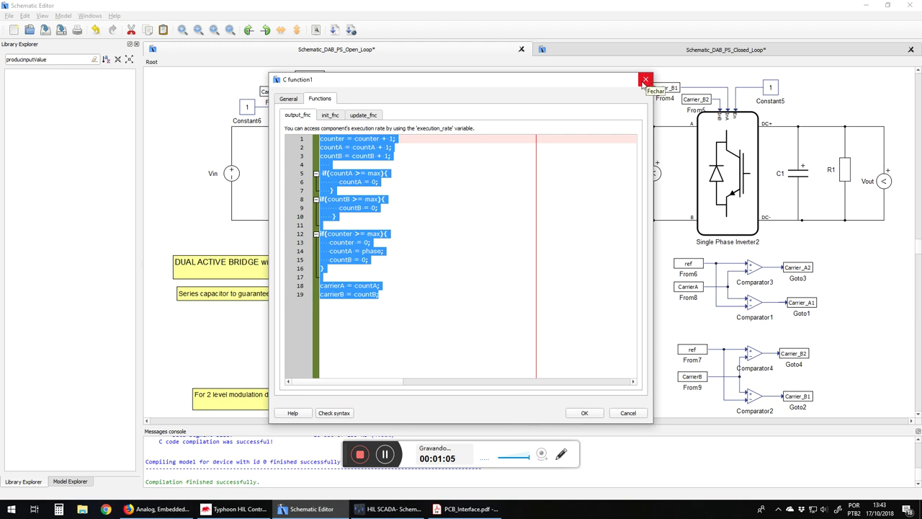
pyautogui.moveTo(408, 347); pyautogui.dragTo(310, 137)
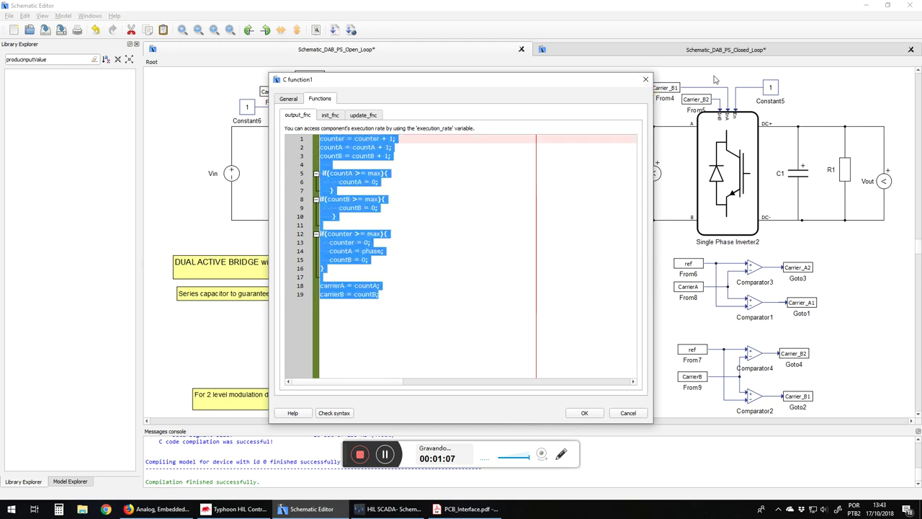
pyautogui.click(644, 81)
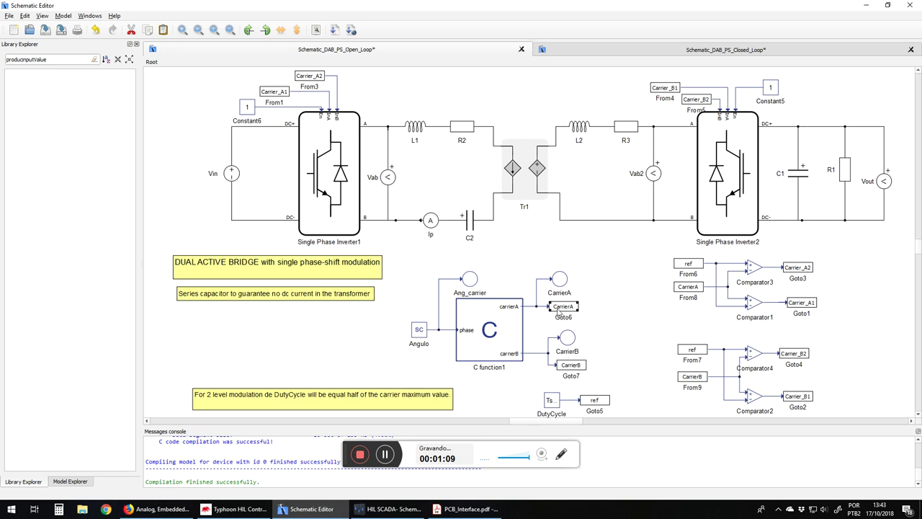
# Step: Trace the carrier signal from Goto6 through Carrier_A1/A2 labels to Single Phase Inverter1
pyautogui.click(561, 308)
pyautogui.click(288, 92)
pyautogui.click(314, 77)
pyautogui.click(271, 95)
pyautogui.click(312, 171)
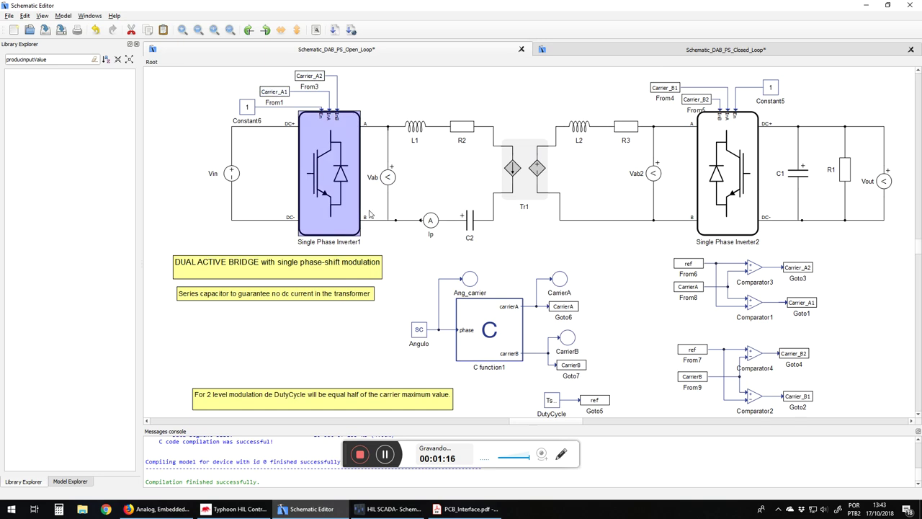
# Step: Return to the HIL SCADA panel and start the open-loop simulation
pyautogui.click(231, 509)
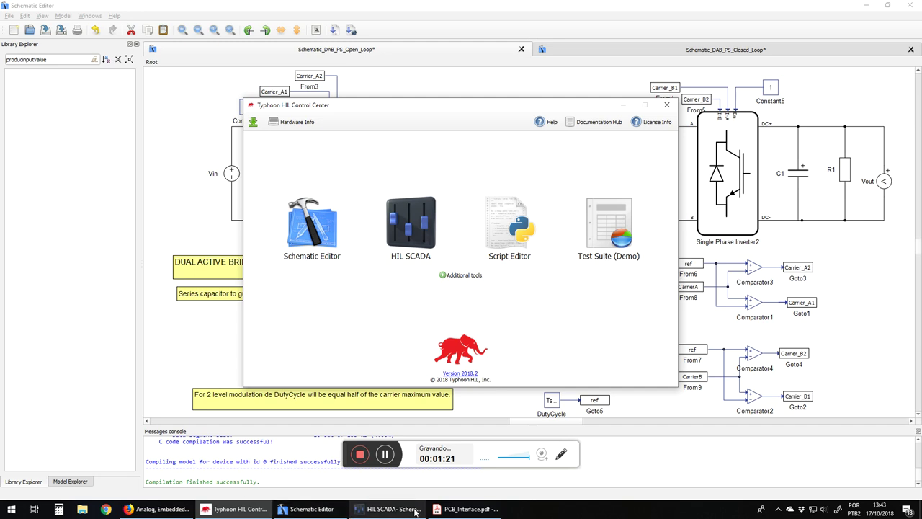
pyautogui.click(356, 508)
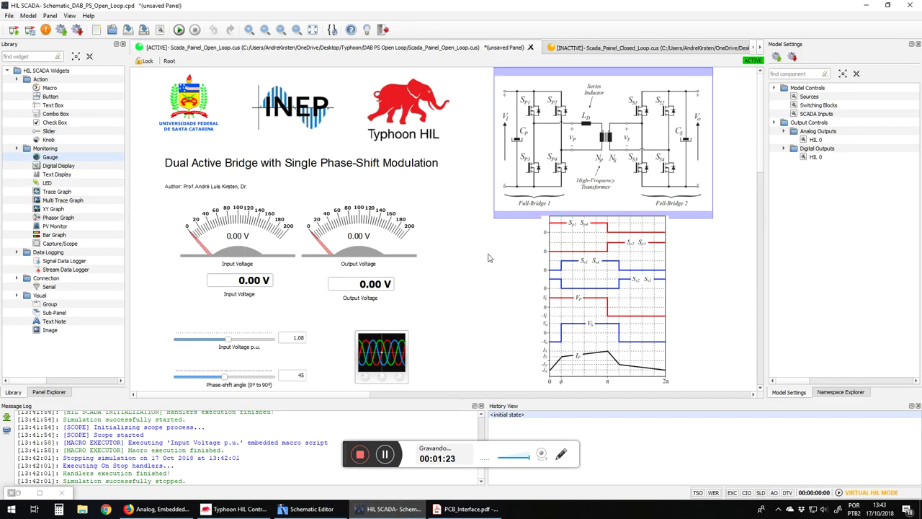
pyautogui.click(180, 30)
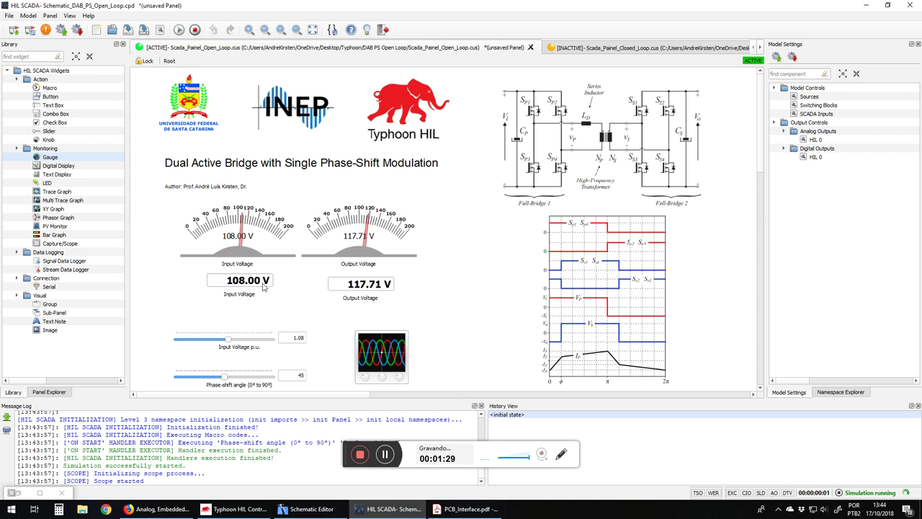
# Step: Set the input voltage slider to 1 p.u. (100 V) and the phase-shift angle to 61
pyautogui.moveTo(232, 338); pyautogui.dragTo(227, 342)
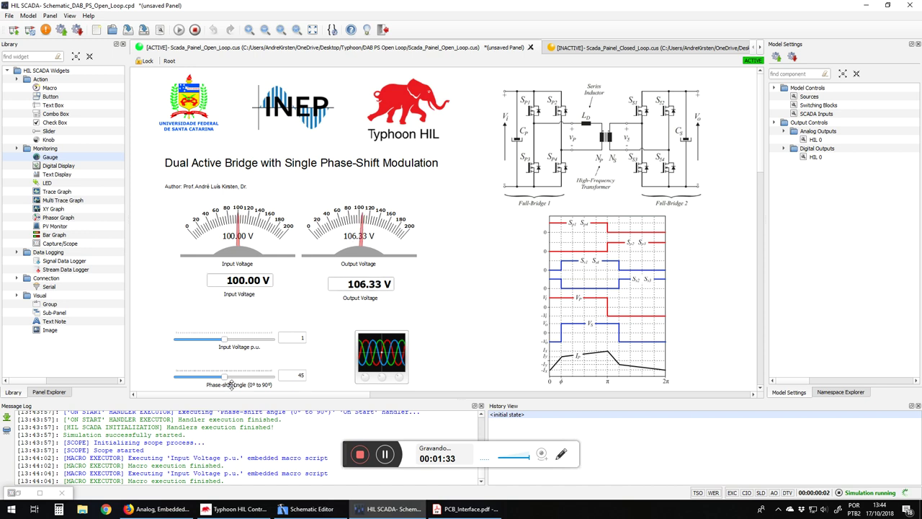
pyautogui.moveTo(225, 381); pyautogui.dragTo(243, 383)
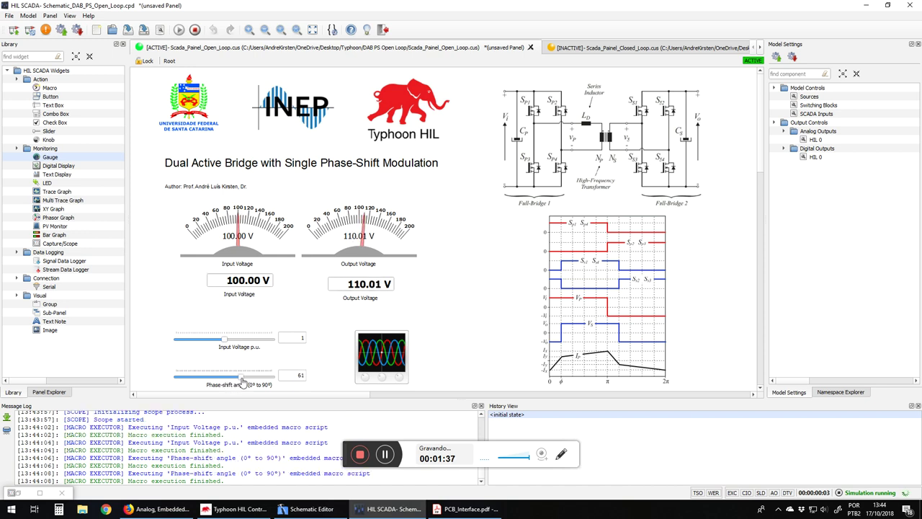
# Step: Open the scope waveforms in their own window, drop the phase shift to 40, then raise it to 57
pyautogui.doubleClick(382, 365)
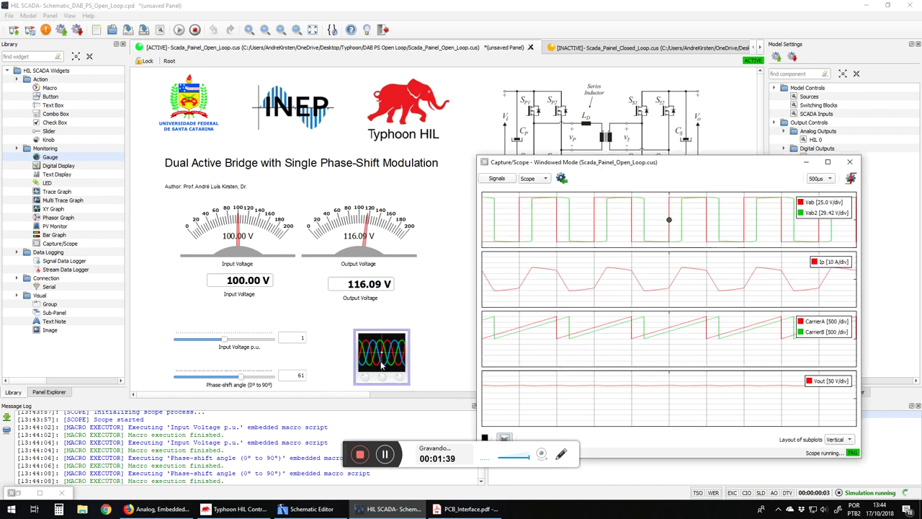
pyautogui.moveTo(633, 167); pyautogui.dragTo(616, 199)
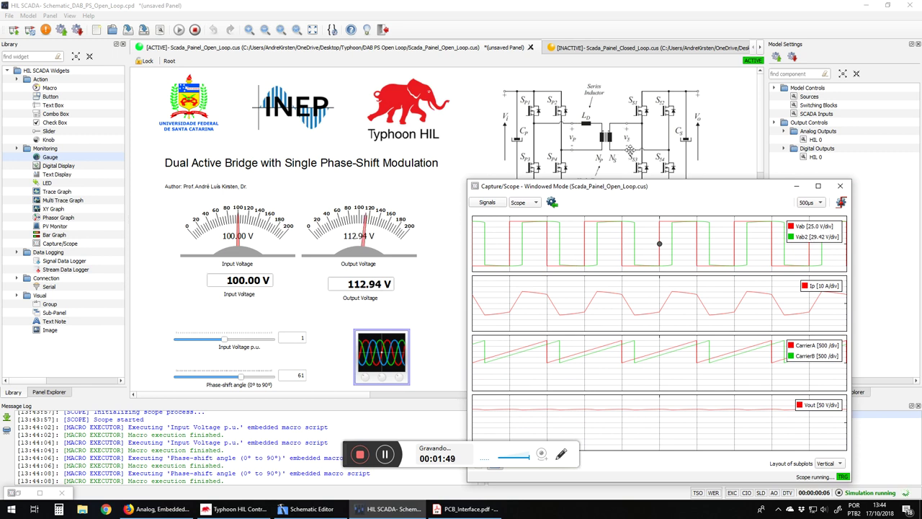
pyautogui.moveTo(242, 382); pyautogui.dragTo(219, 382)
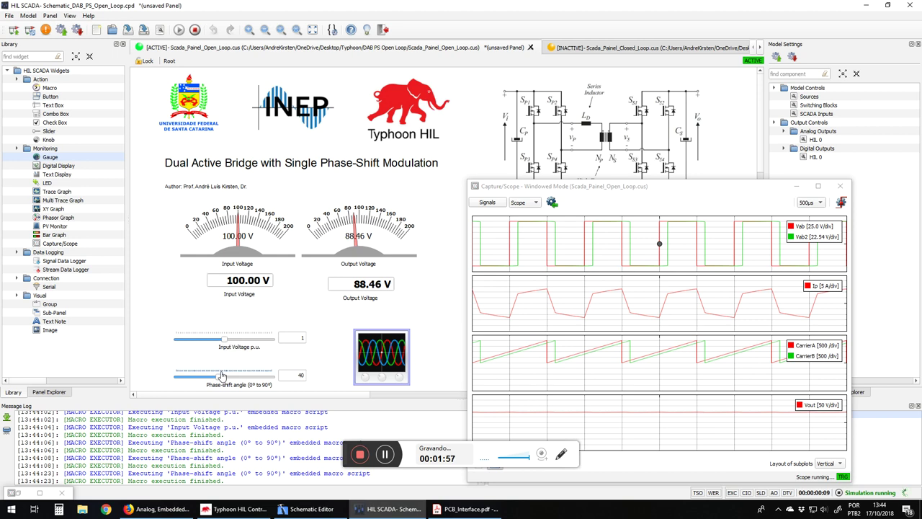
pyautogui.moveTo(220, 379); pyautogui.dragTo(239, 382)
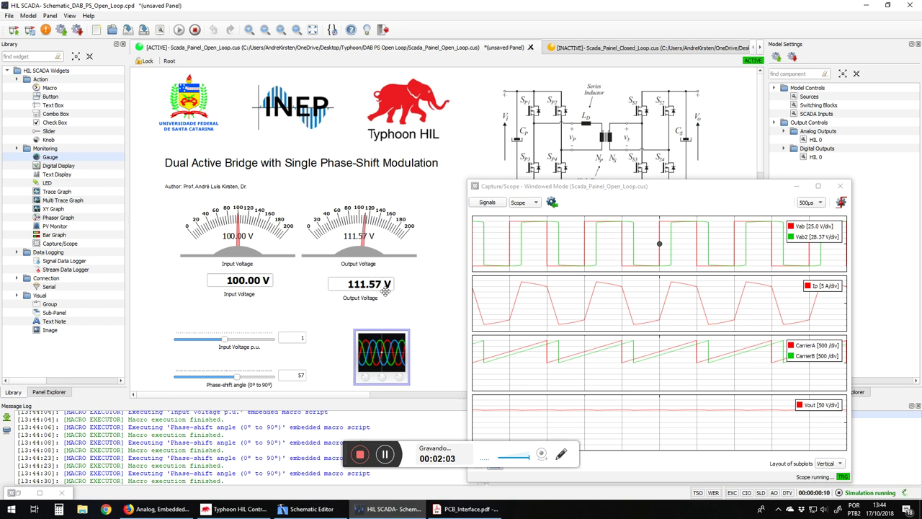
# Step: Raise the input voltage to 1.18 p.u., move the scope window up, and stop the simulation
pyautogui.moveTo(224, 344); pyautogui.dragTo(232, 345)
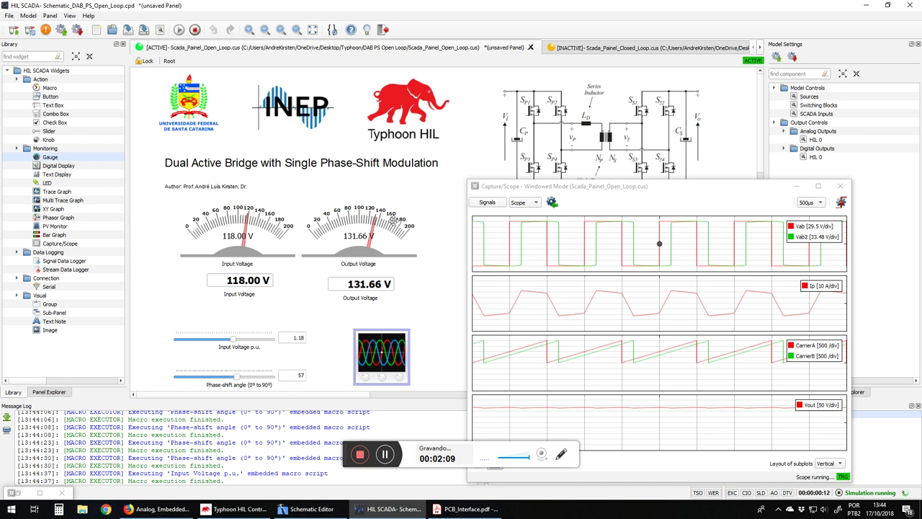
pyautogui.moveTo(652, 186); pyautogui.dragTo(647, 109)
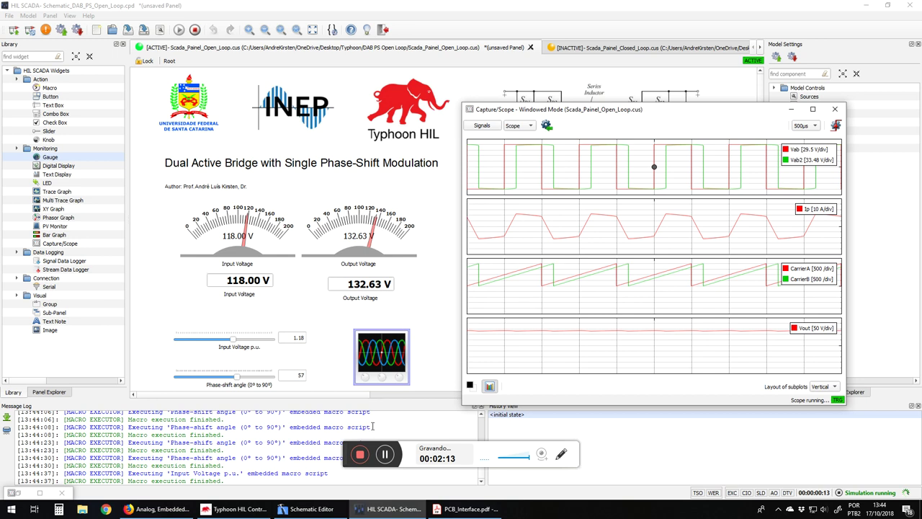
pyautogui.click(195, 30)
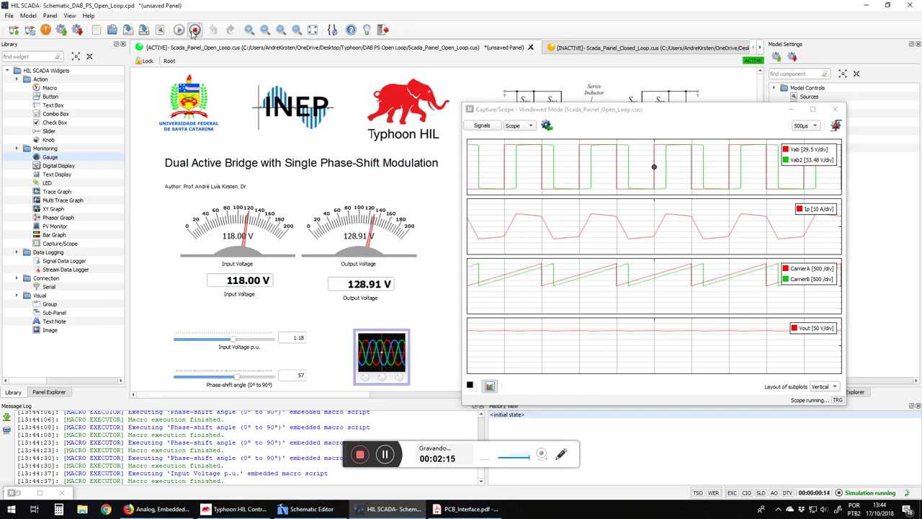
pyautogui.click(306, 509)
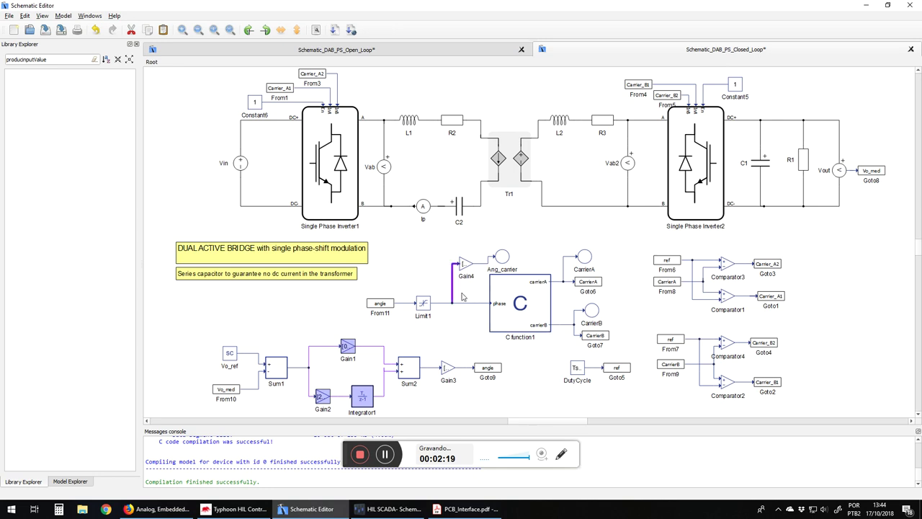
# Step: Review the controller blocks (Gain1, Gain2, Integrator1, Goto9, From11) and compile the closed-loop DAB model
pyautogui.moveTo(192, 332); pyautogui.dragTo(482, 406)
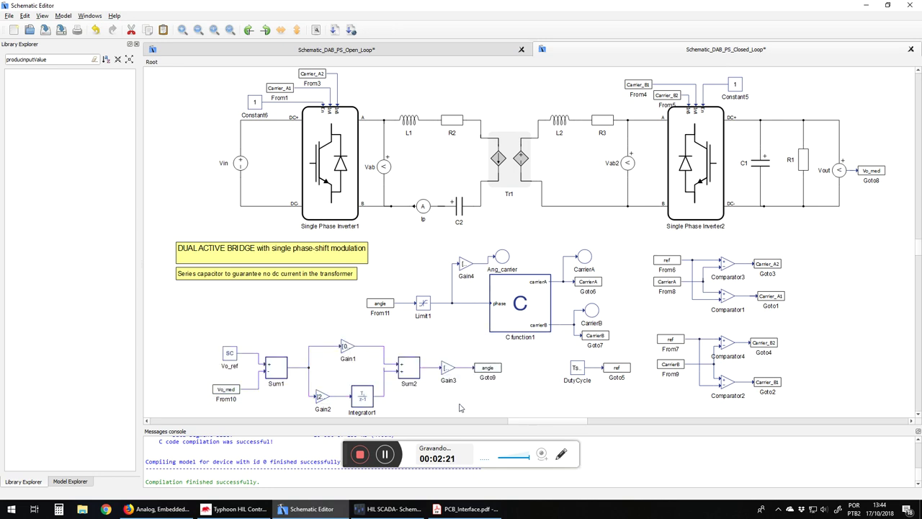
pyautogui.moveTo(291, 322); pyautogui.dragTo(374, 410)
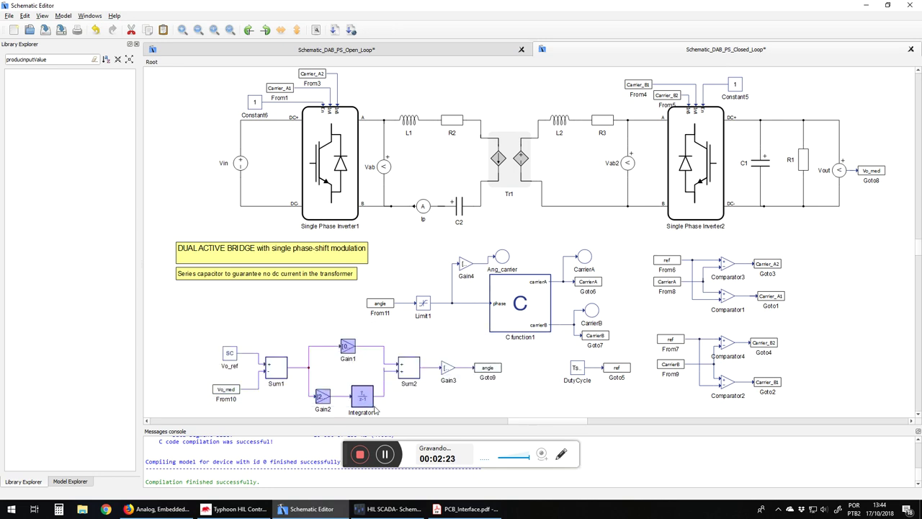
pyautogui.click(492, 370)
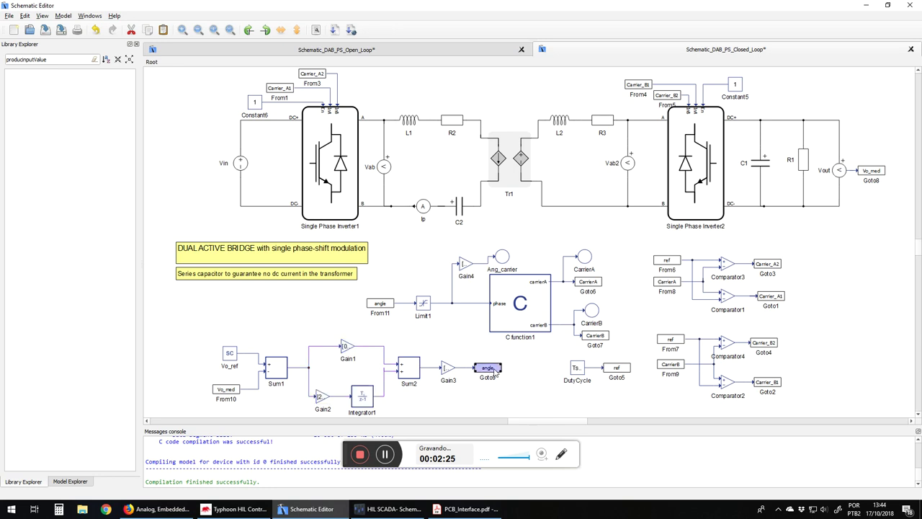
pyautogui.click(374, 304)
pyautogui.moveTo(518, 319)
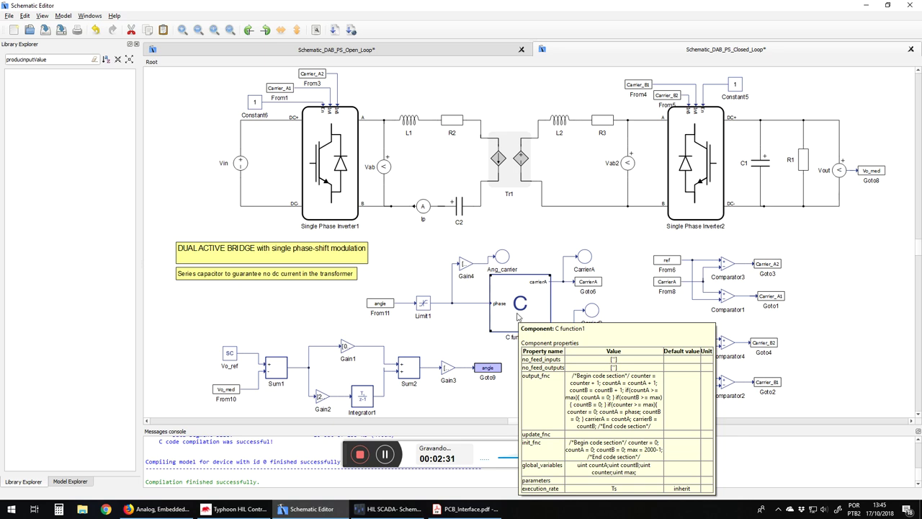
pyautogui.click(351, 30)
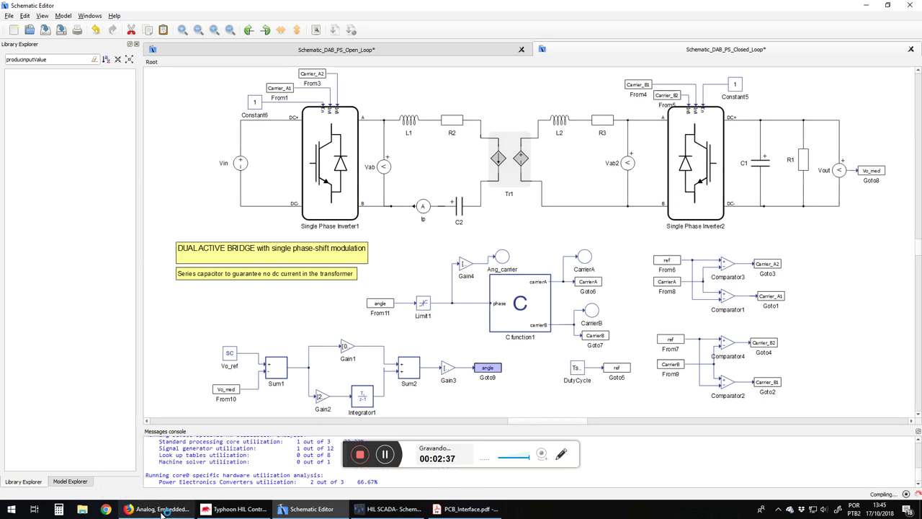
pyautogui.click(163, 510)
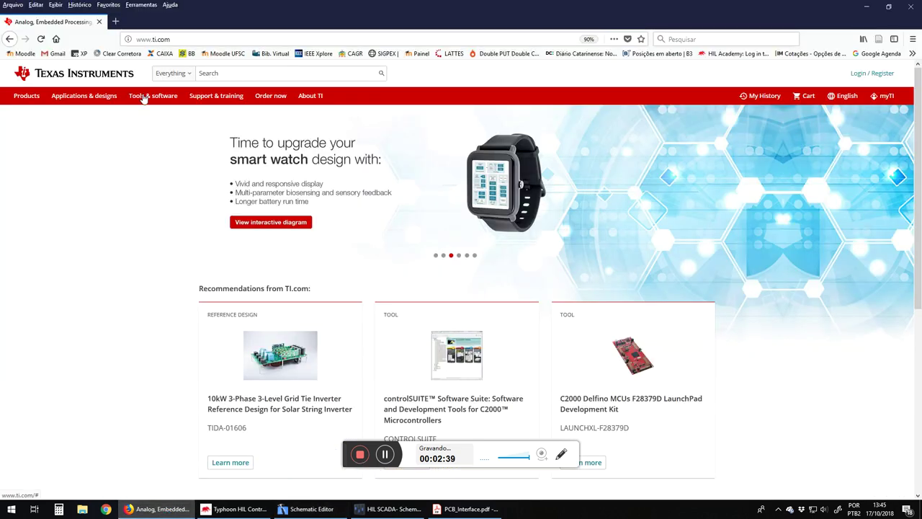
# Step: Open the LaunchPad kits & BoosterPacks page and its full kit list, scrolling to the C2000 section
pyautogui.moveTo(144, 99)
pyautogui.click(288, 177)
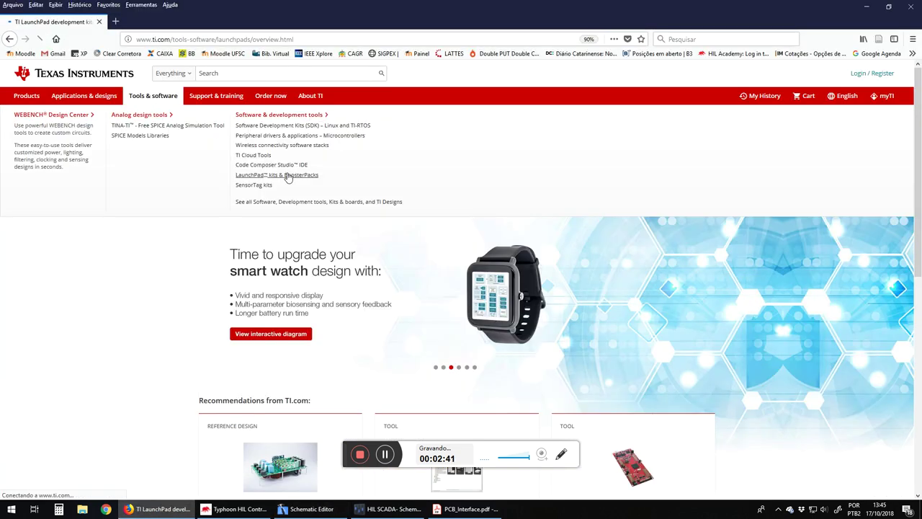
pyautogui.click(191, 353)
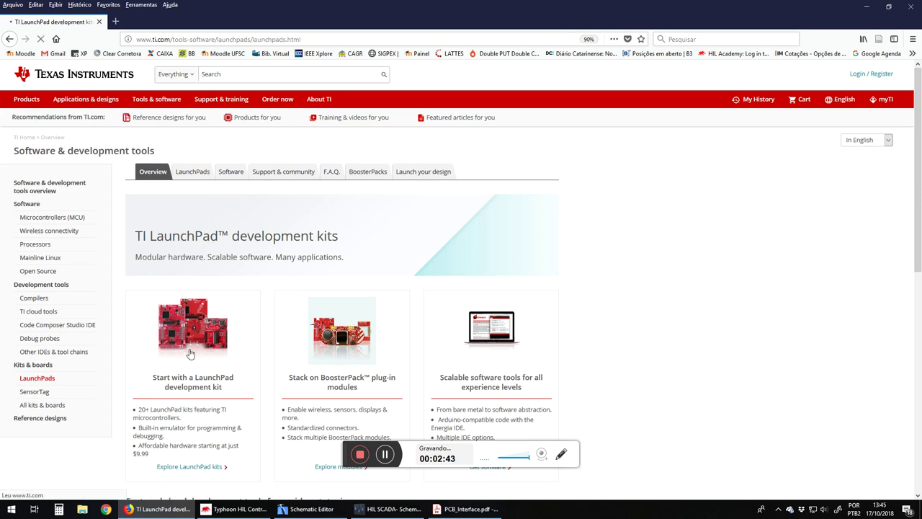
pyautogui.scroll(-8, 329, 310)
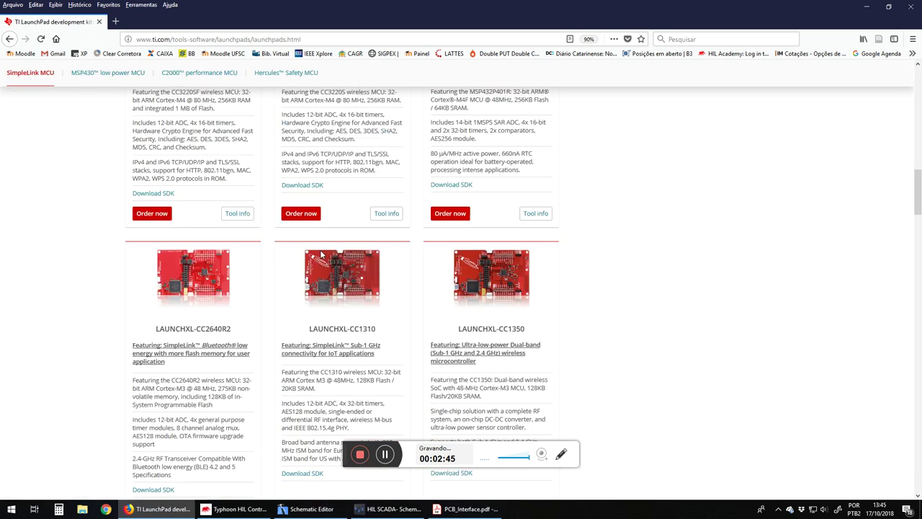
pyautogui.scroll(-15, 322, 256)
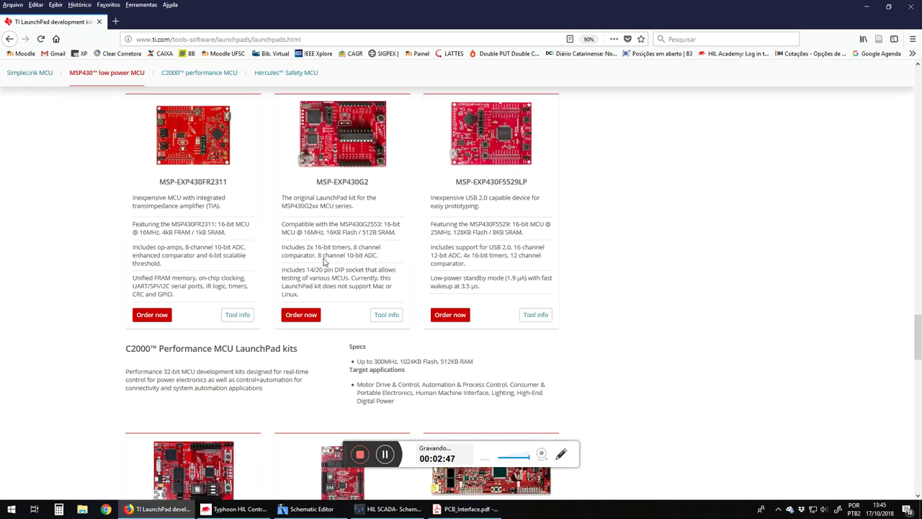
pyautogui.scroll(-6, 324, 263)
pyautogui.scroll(4, 317, 263)
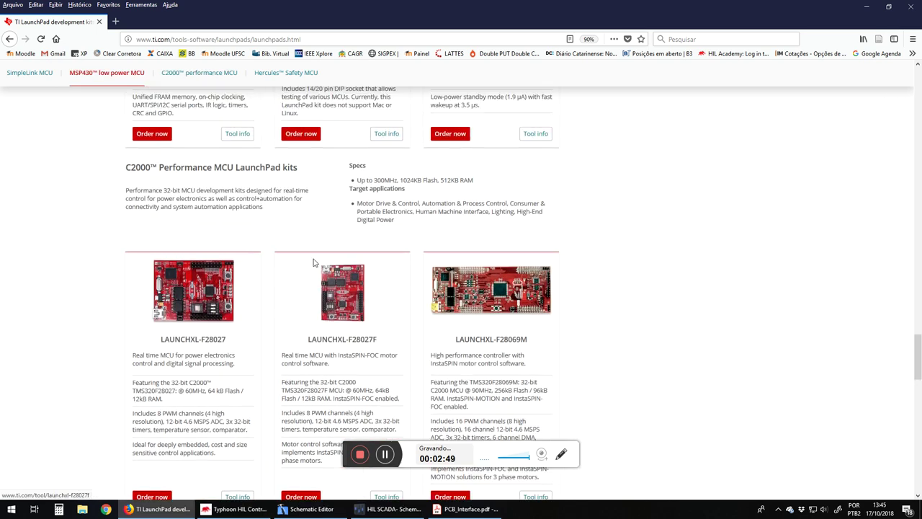
pyautogui.scroll(1, 314, 262)
# Step: Highlight the C2000 section heading and the words 'power electronic' in its description
pyautogui.moveTo(157, 196); pyautogui.dragTo(307, 202)
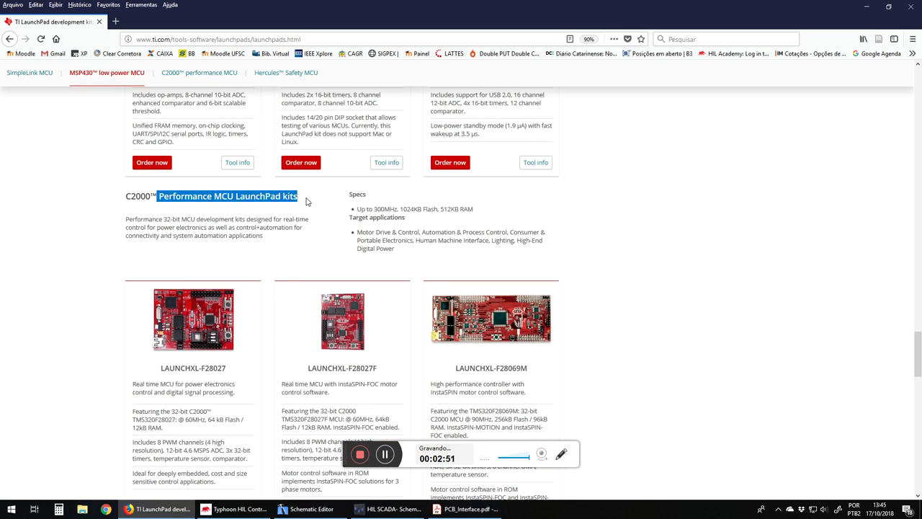
pyautogui.click(218, 207)
pyautogui.moveTo(164, 198); pyautogui.dragTo(263, 205)
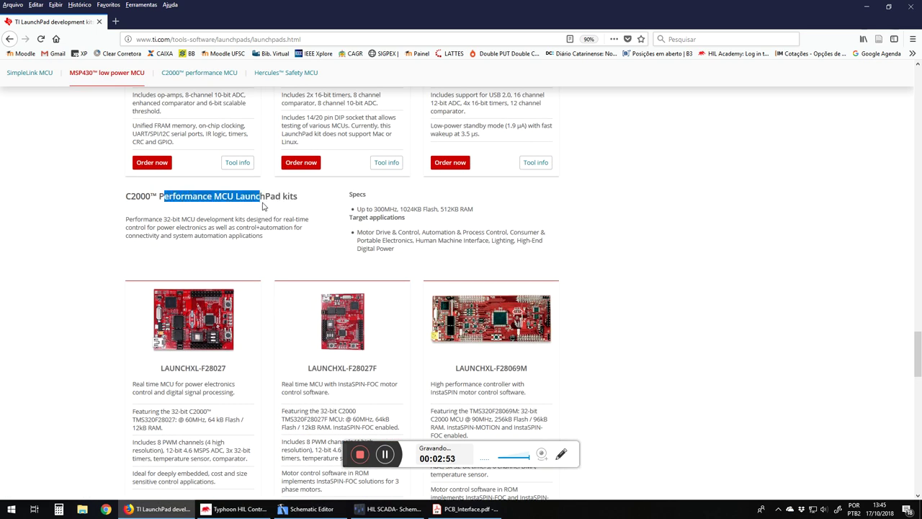
pyautogui.moveTo(154, 228); pyautogui.dragTo(207, 228)
pyautogui.scroll(-3, 245, 262)
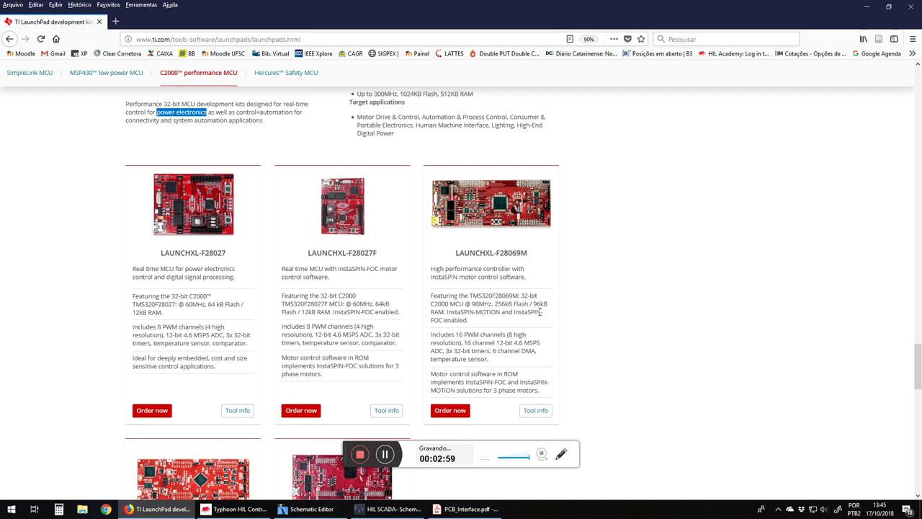
pyautogui.click(465, 509)
# Step: Scroll through INTERFACE_THIL.pdf's schematic and PCB layout pages, returning to the connector schematic on page 1
pyautogui.click(229, 30)
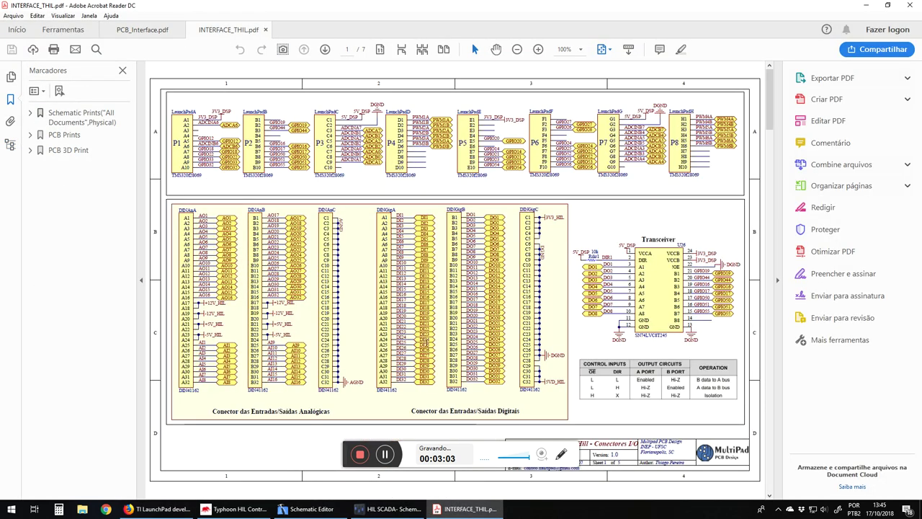
pyautogui.scroll(-8, 493, 253)
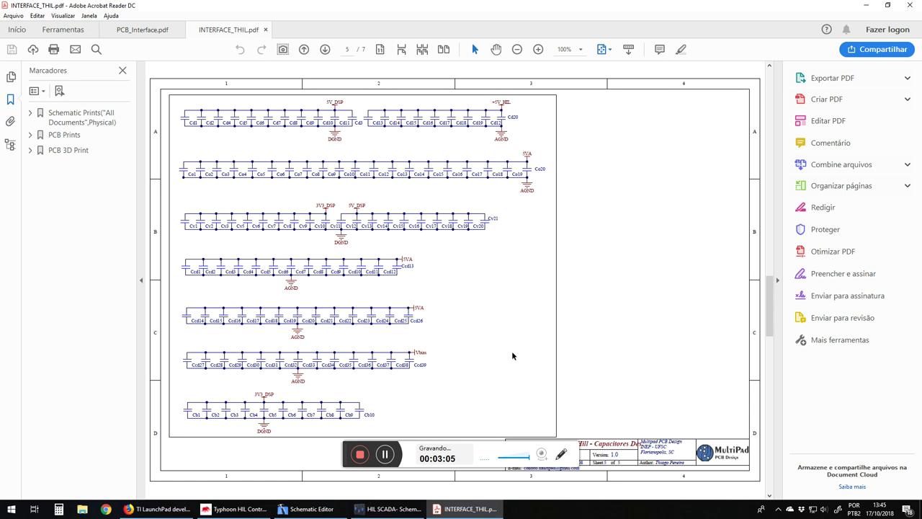
pyautogui.scroll(2, 513, 355)
pyautogui.scroll(-4, 516, 359)
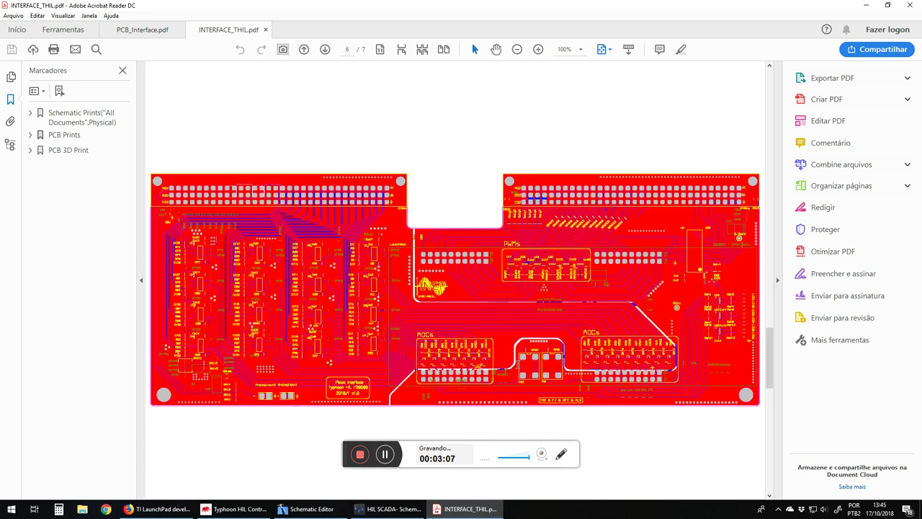
pyautogui.scroll(2, 491, 315)
pyautogui.scroll(-2, 486, 319)
pyautogui.scroll(10, 487, 318)
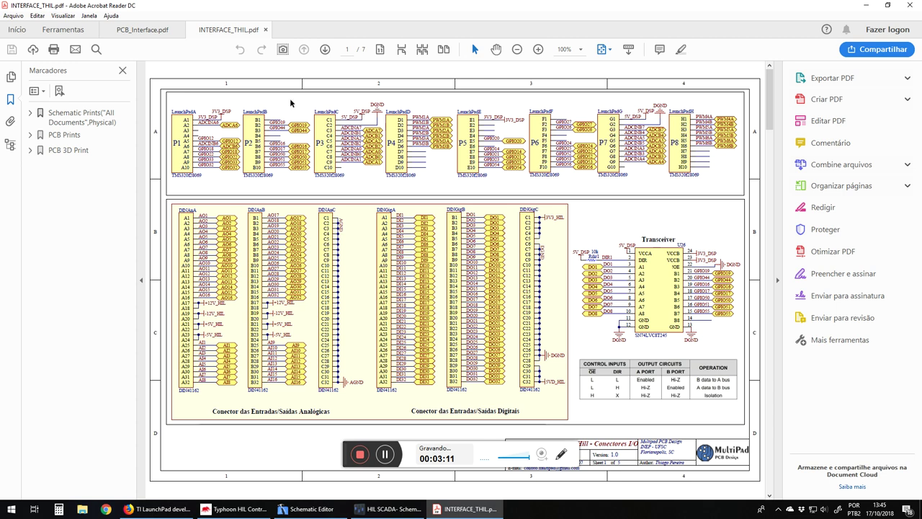
pyautogui.click(139, 31)
# Step: Rotate and zoom the PCB_Interface.pdf 3D board through close-up, perspective and underside views
pyautogui.moveTo(441, 281)
pyautogui.mouseDown()
pyautogui.moveTo(609, 295)
pyautogui.moveTo(509, 345)
pyautogui.moveTo(487, 330)
pyautogui.moveTo(498, 325)
pyautogui.moveTo(436, 293)
pyautogui.mouseUp()
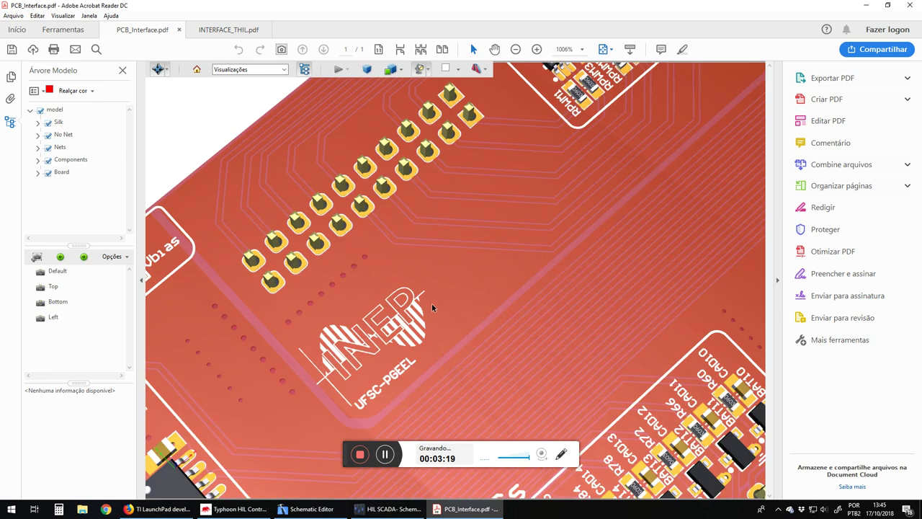
pyautogui.scroll(-5, 372, 331)
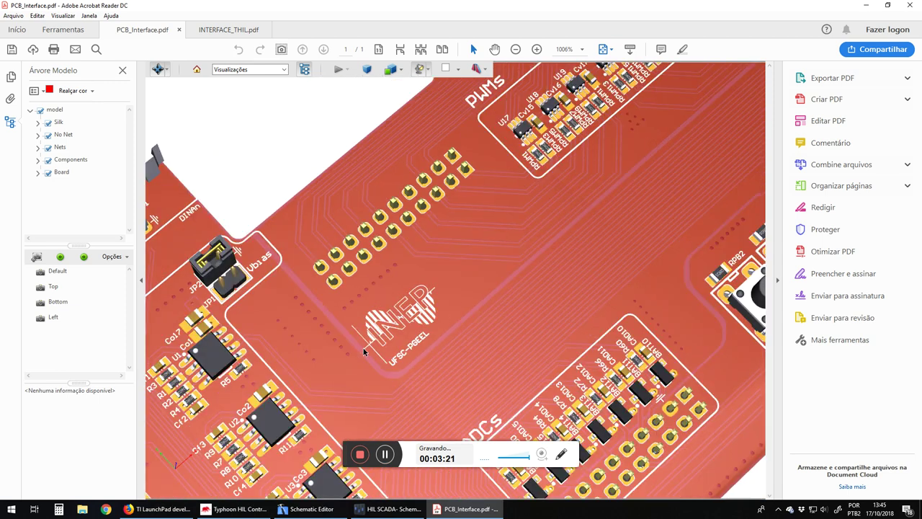
pyautogui.scroll(5, 436, 424)
pyautogui.scroll(-5, 442, 366)
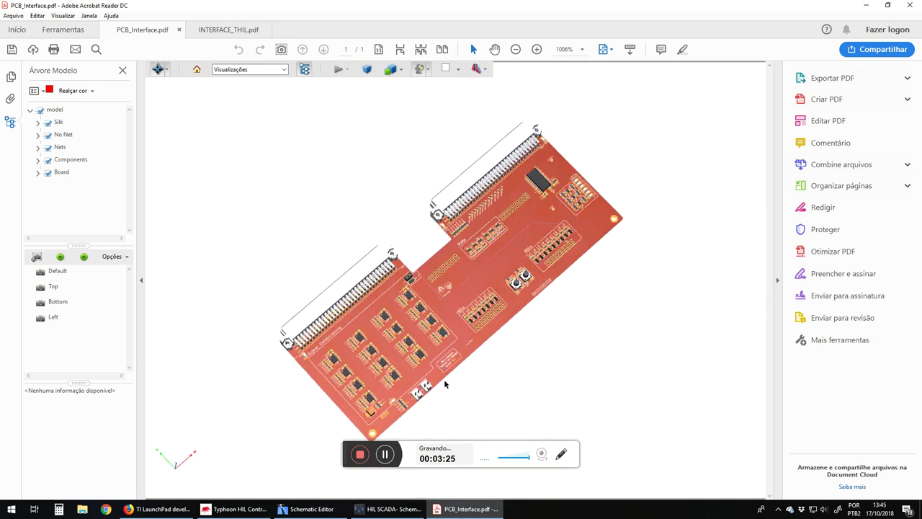
pyautogui.scroll(4, 444, 379)
pyautogui.moveTo(445, 379); pyautogui.dragTo(449, 305)
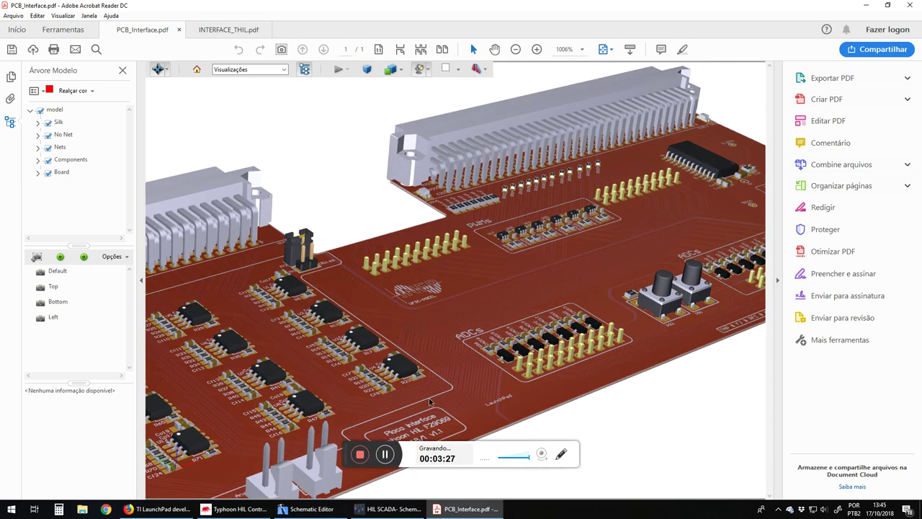
pyautogui.scroll(-5, 453, 366)
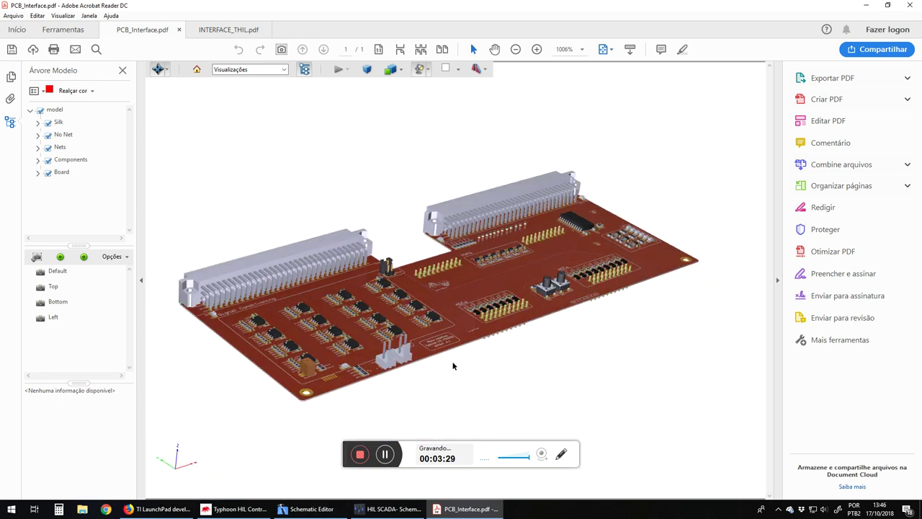
pyautogui.moveTo(458, 319); pyautogui.dragTo(569, 256)
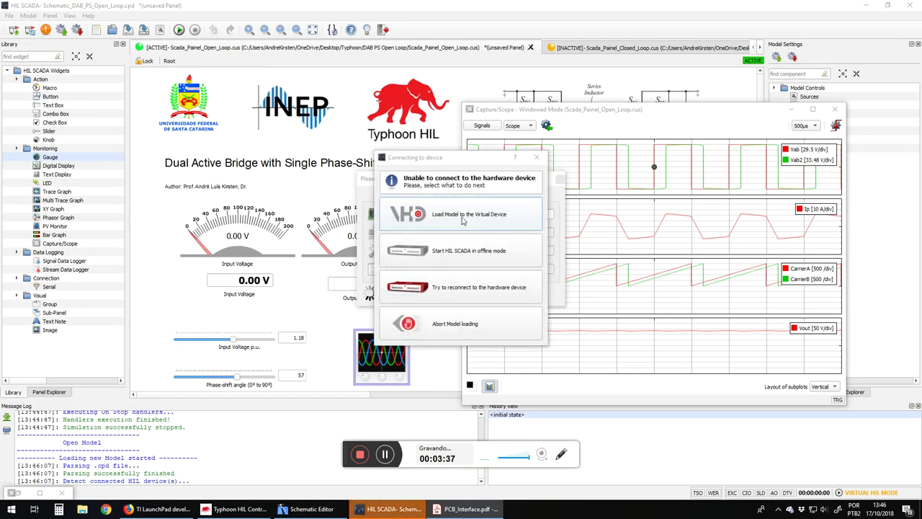
# Step: Load the closed-loop DAB model onto the virtual device and wait for the loading progress to finish
pyautogui.click(463, 221)
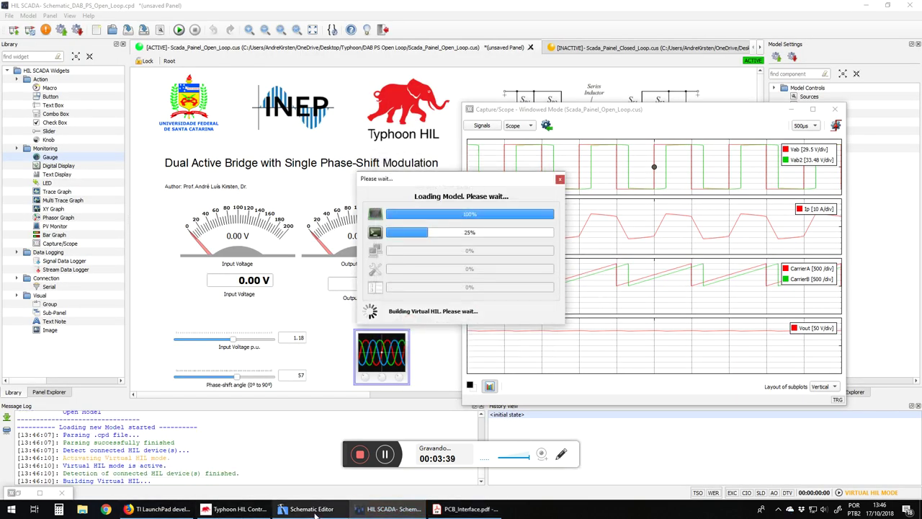
pyautogui.click(158, 510)
pyautogui.click(466, 509)
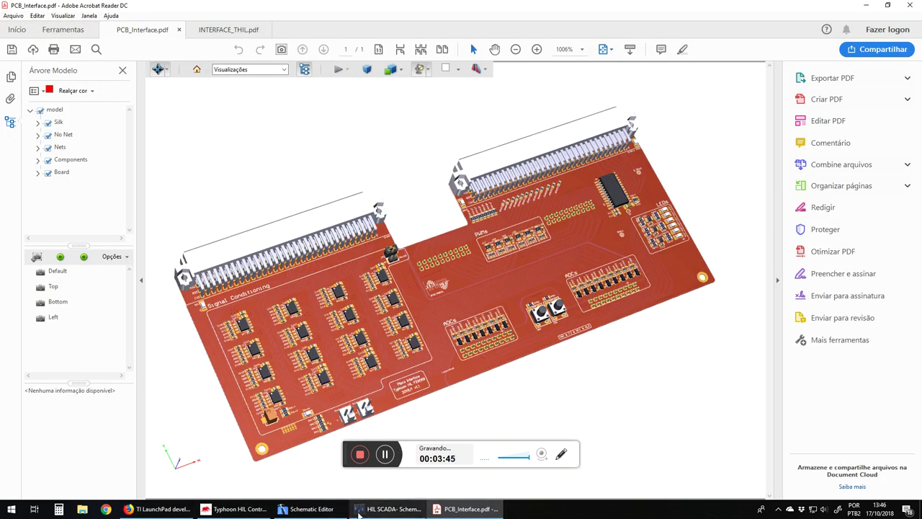
pyautogui.click(411, 472)
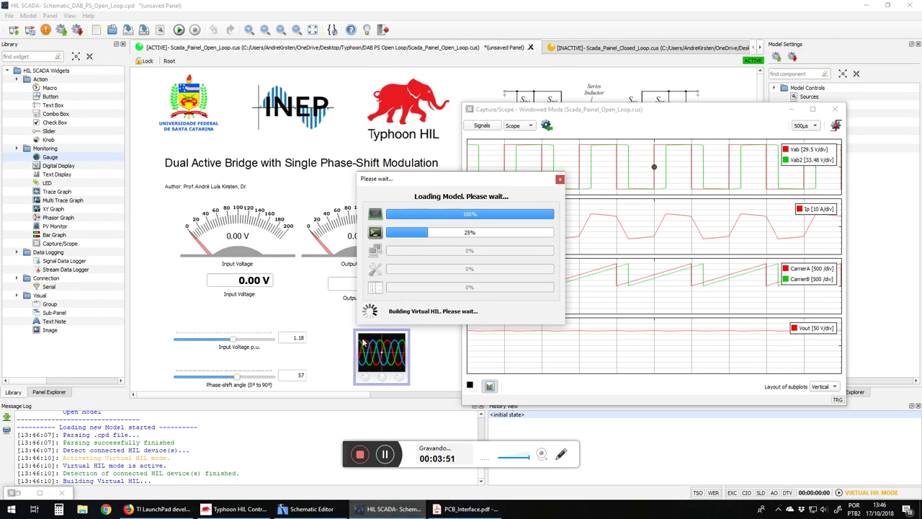
pyautogui.click(627, 57)
pyautogui.moveTo(458, 183); pyautogui.dragTo(395, 174)
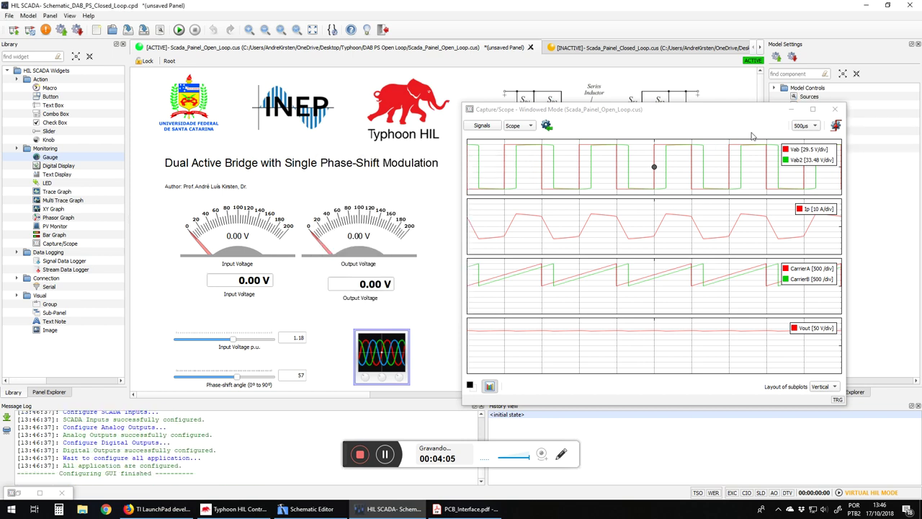
# Step: Close the open-loop scope window and make the Scada_Painel_Closed_Loop panel active
pyautogui.click(835, 109)
pyautogui.click(650, 48)
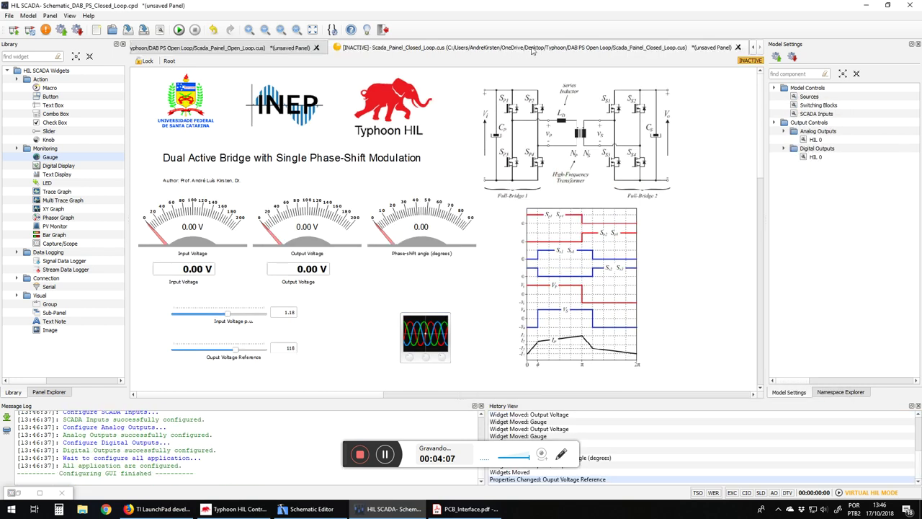
pyautogui.click(746, 62)
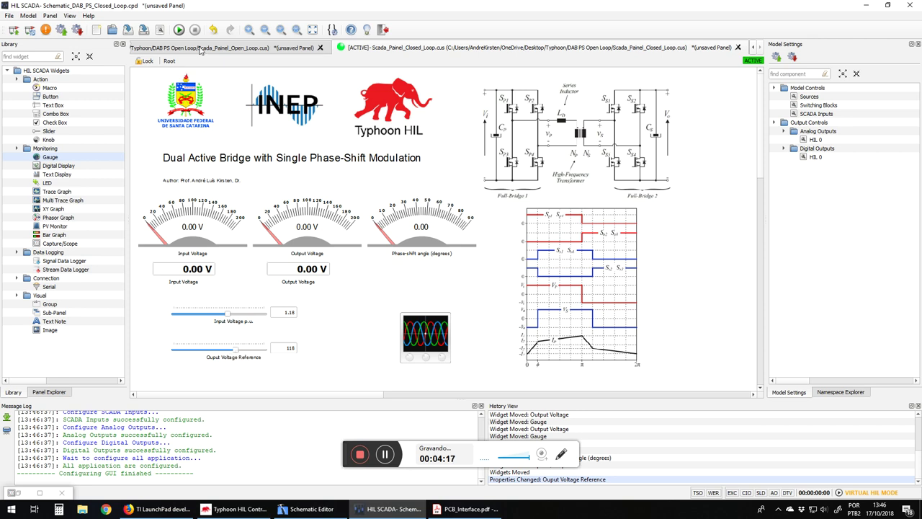
# Step: Start the closed-loop simulation, then stop and restart it
pyautogui.click(179, 29)
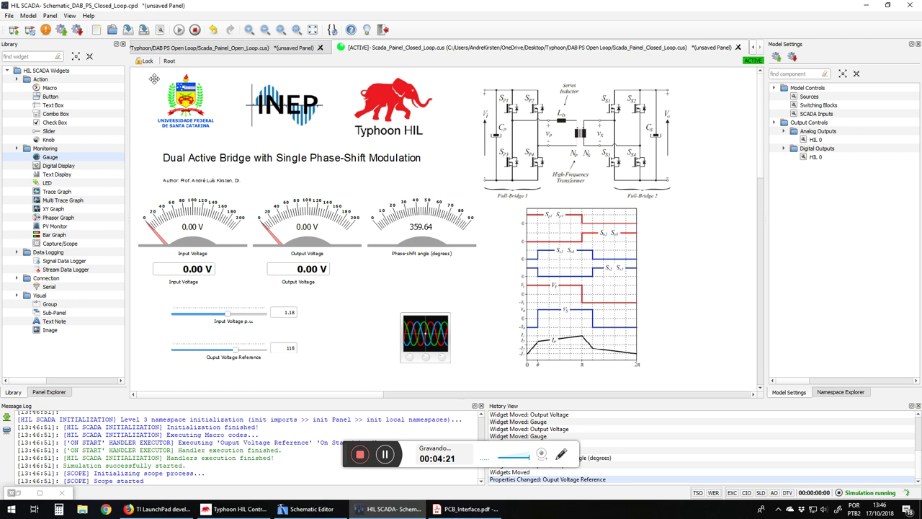
pyautogui.click(195, 30)
pyautogui.click(179, 31)
# Step: Lower the output voltage reference to 107 and input voltage to 1.1 p.u., then restart the simulation
pyautogui.moveTo(236, 355); pyautogui.dragTo(225, 351)
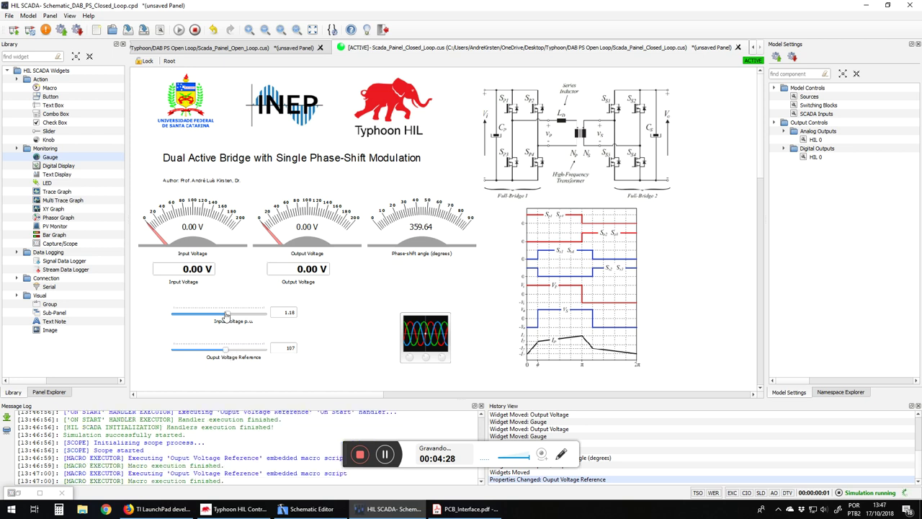
pyautogui.moveTo(227, 316); pyautogui.dragTo(224, 318)
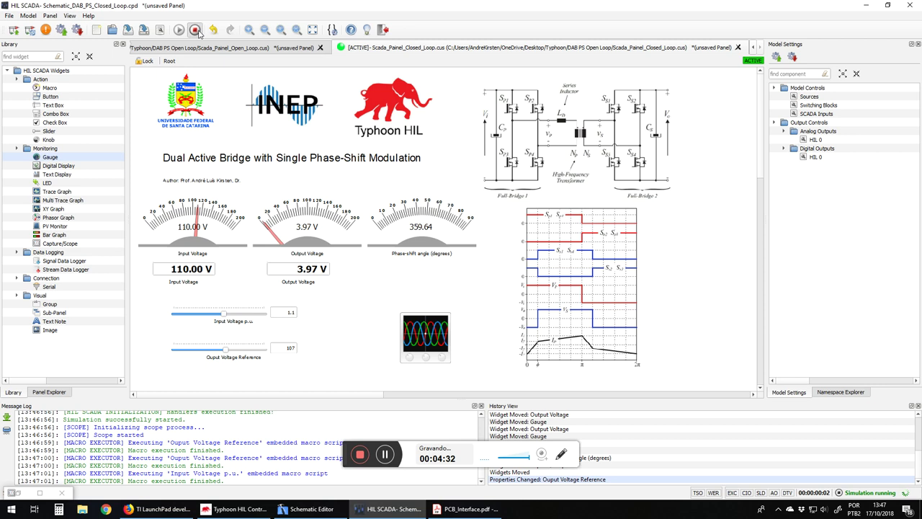
pyautogui.click(194, 30)
pyautogui.click(179, 30)
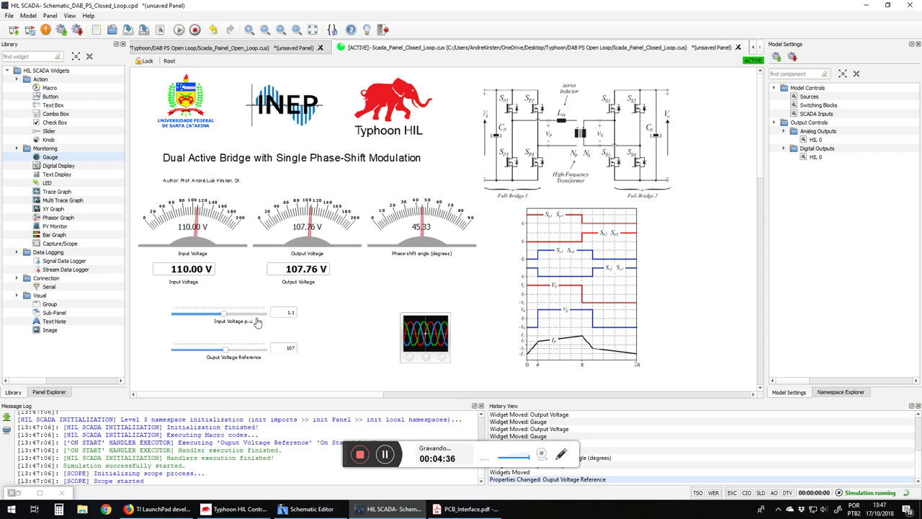
# Step: Sweep the output voltage reference through 111, 115 and 110 to 88, and lower input to 0.68 p.u
pyautogui.moveTo(226, 351); pyautogui.dragTo(226, 356)
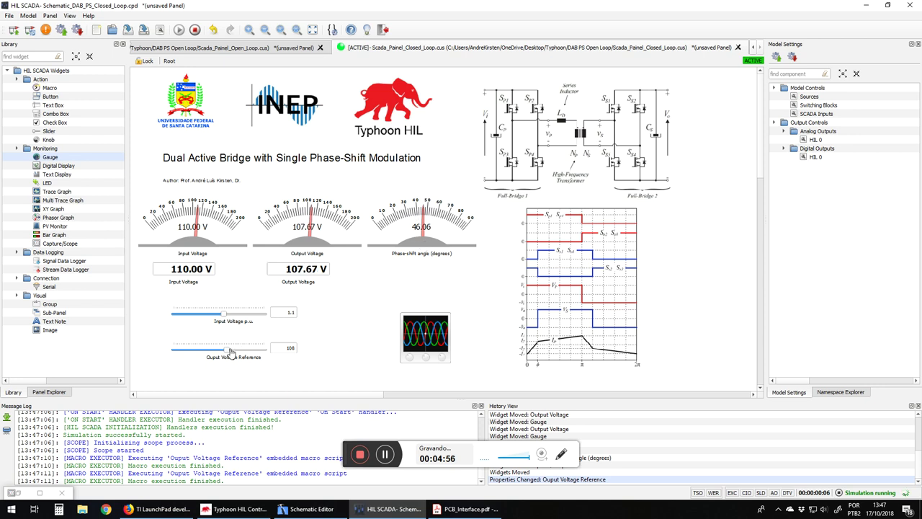
pyautogui.moveTo(227, 350); pyautogui.dragTo(233, 349)
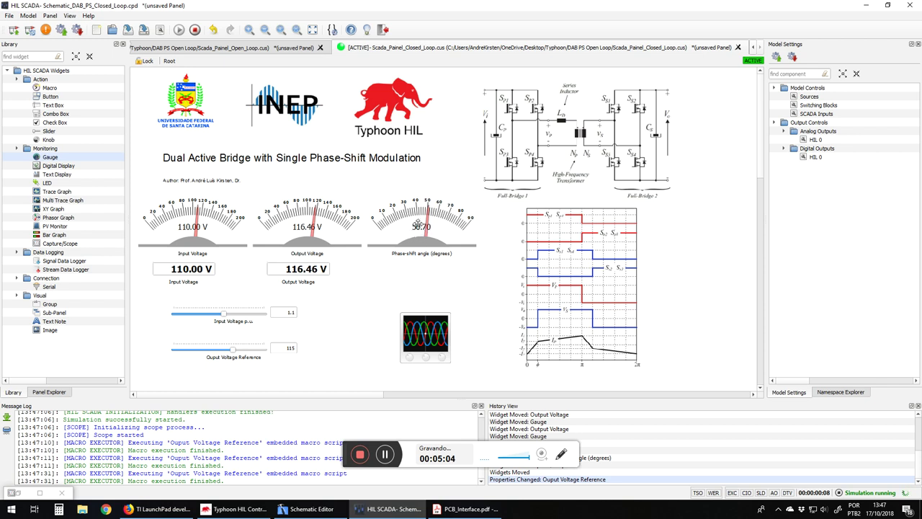
pyautogui.click(286, 325)
pyautogui.moveTo(232, 350); pyautogui.dragTo(226, 351)
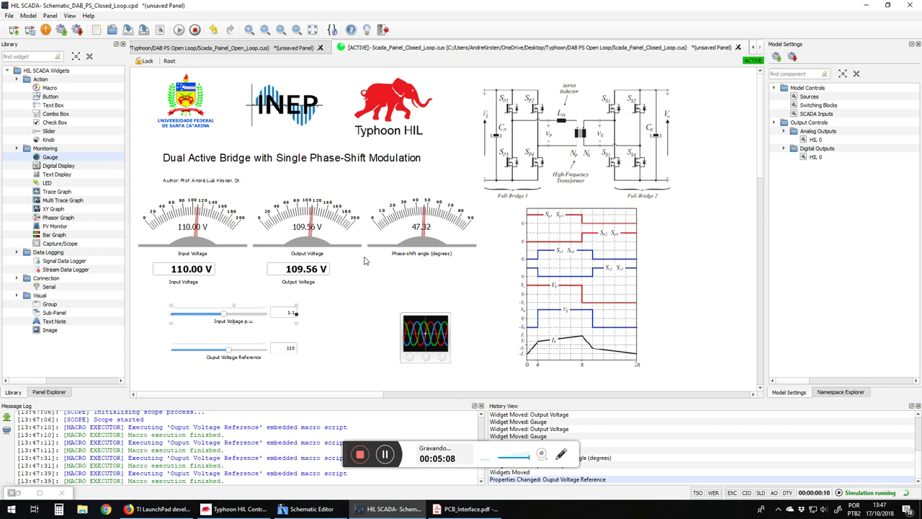
pyautogui.moveTo(228, 350); pyautogui.dragTo(208, 351)
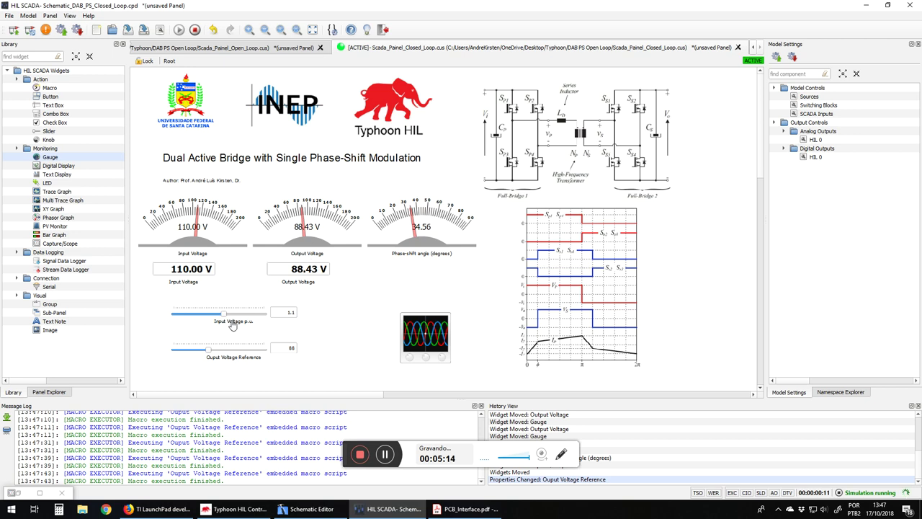
pyautogui.moveTo(224, 314); pyautogui.dragTo(206, 317)
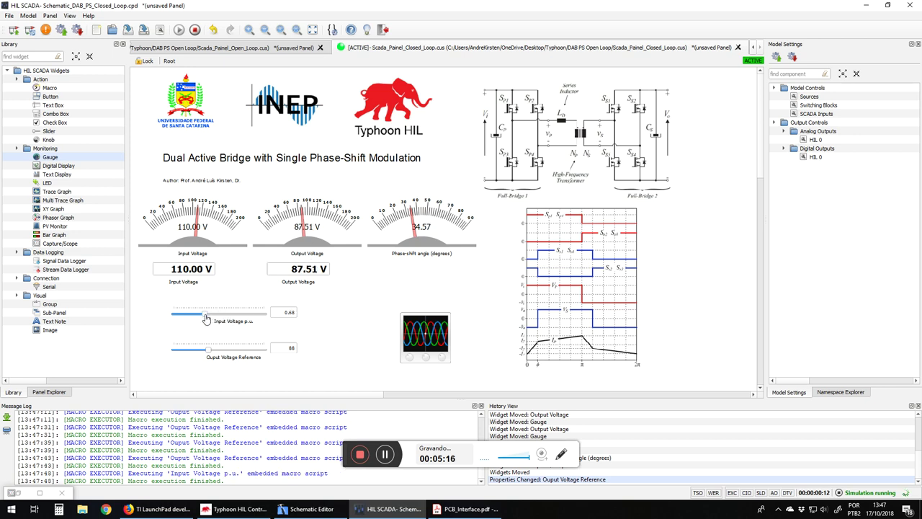
pyautogui.doubleClick(442, 319)
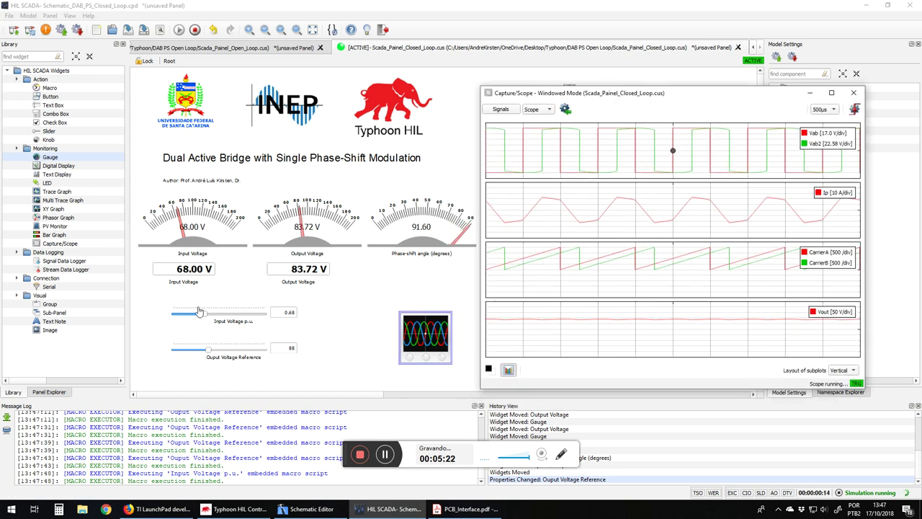
# Step: Drag Input Voltage p.u. to 0.96 (96 V) and Output Voltage Reference to 105
pyautogui.moveTo(204, 312); pyautogui.dragTo(216, 313)
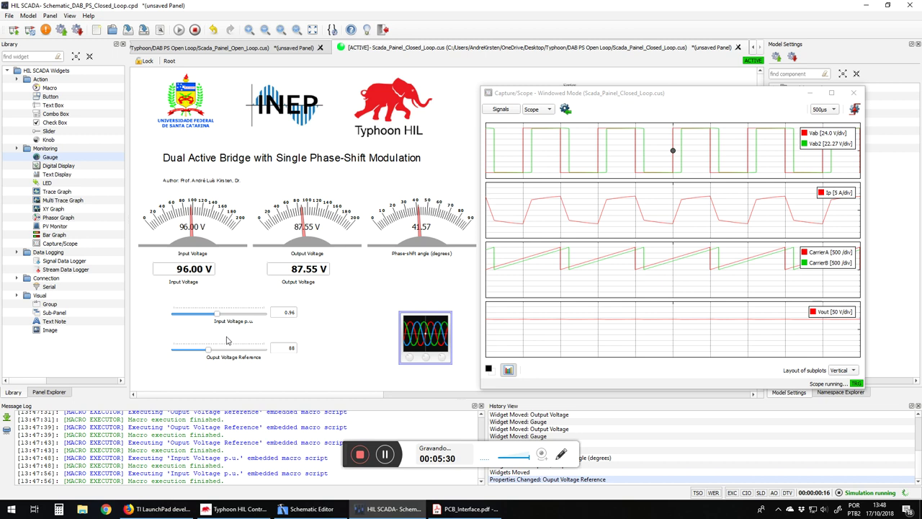
pyautogui.moveTo(209, 351); pyautogui.dragTo(224, 351)
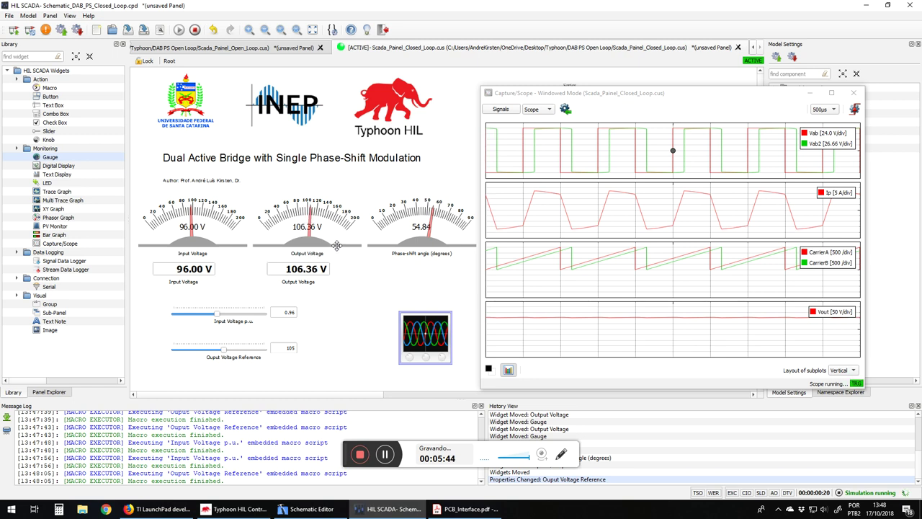
# Step: Select the INEP and university logos, then shift the Typhoon HIL logo slightly left
pyautogui.click(270, 111)
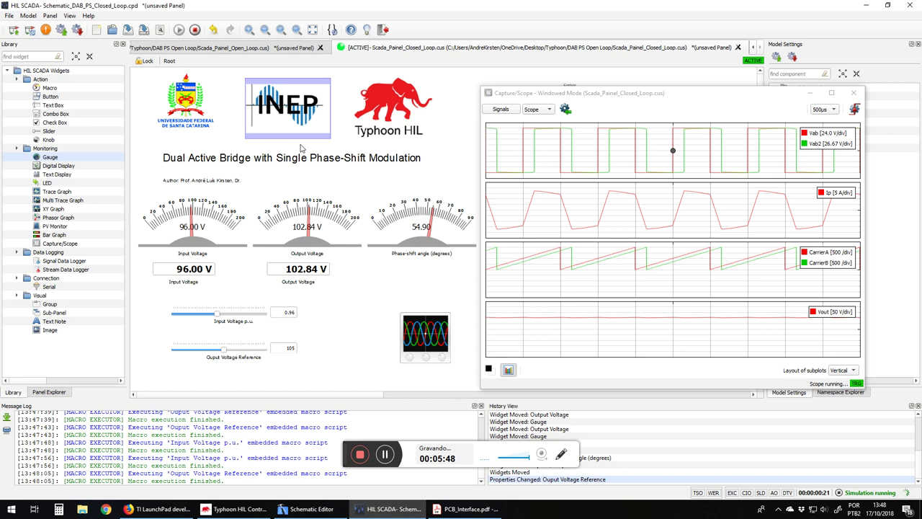
pyautogui.click(184, 122)
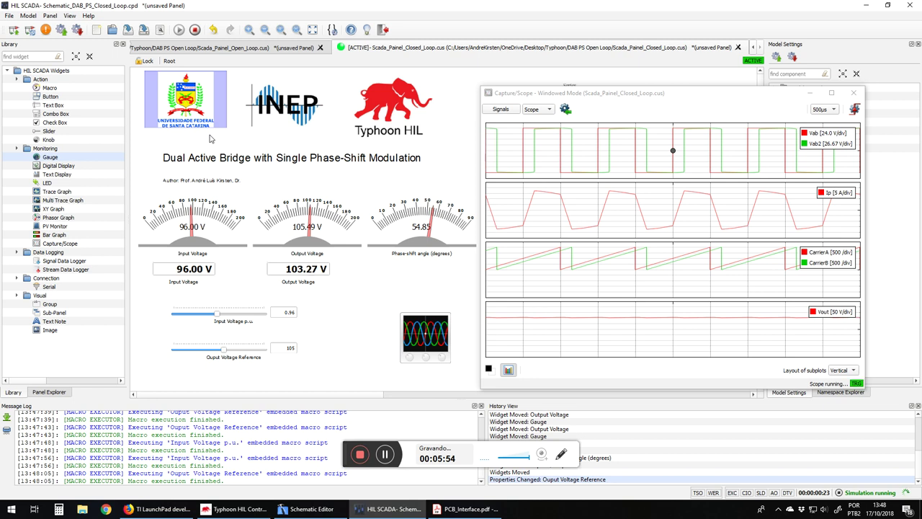
pyautogui.moveTo(390, 103)
pyautogui.mouseDown()
pyautogui.moveTo(390, 134)
pyautogui.moveTo(425, 152)
pyautogui.moveTo(391, 108)
pyautogui.mouseUp()
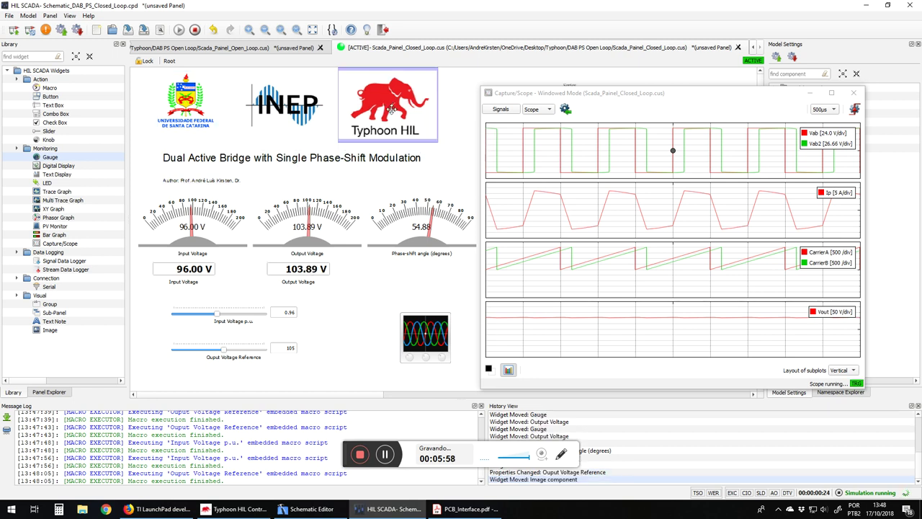